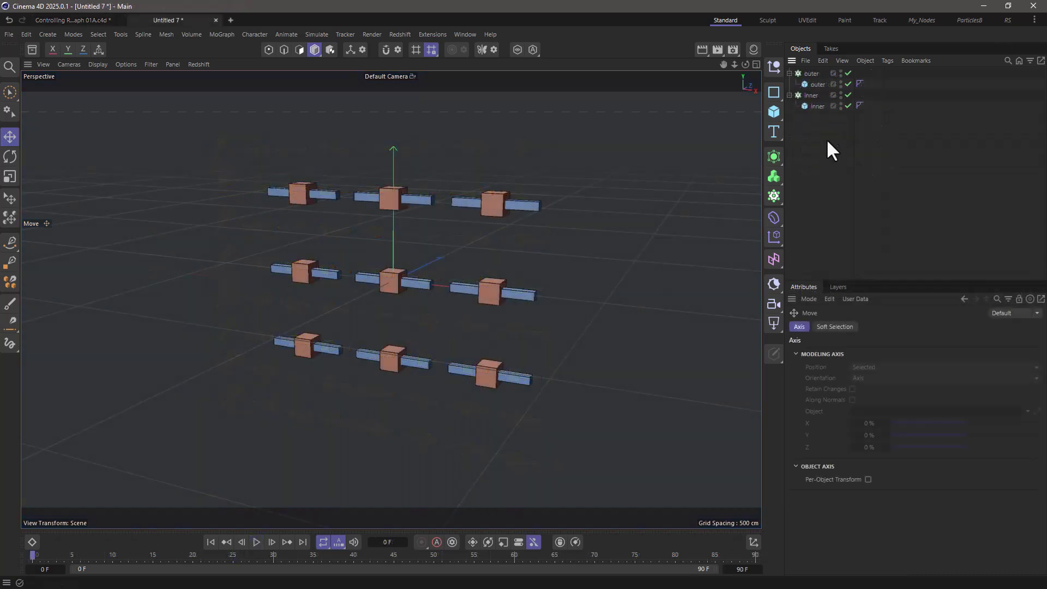
Add Rigid Body simulation tags to both the outer and inner cloners.
click(812, 74)
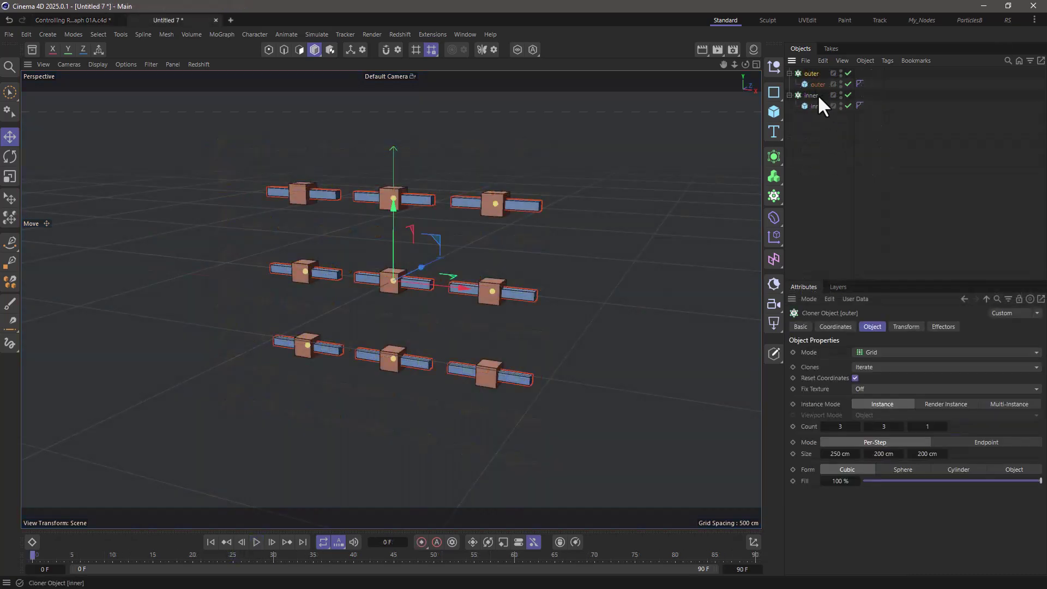
click(810, 95)
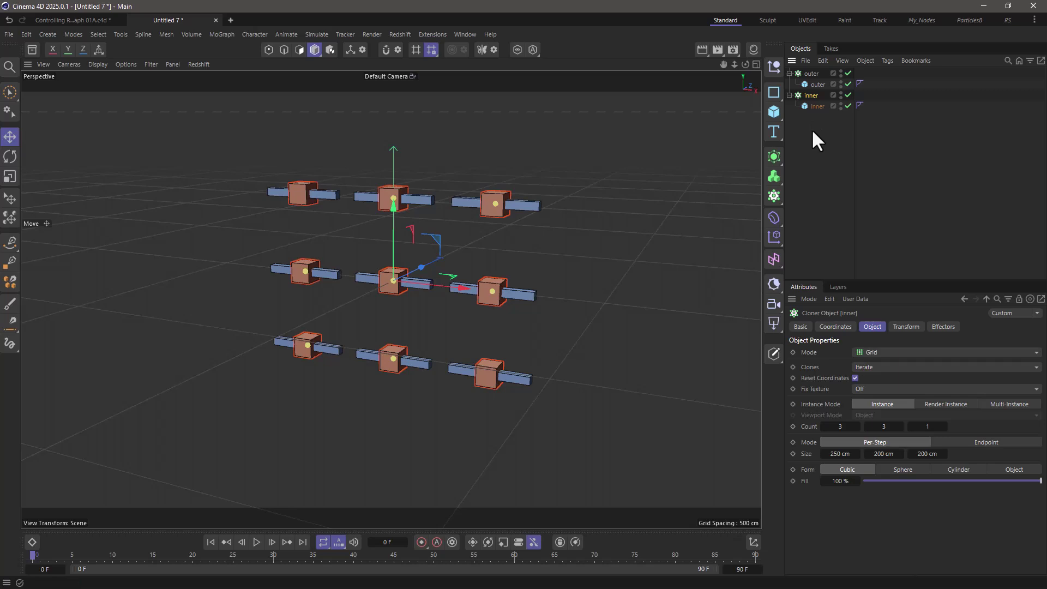
click(813, 131)
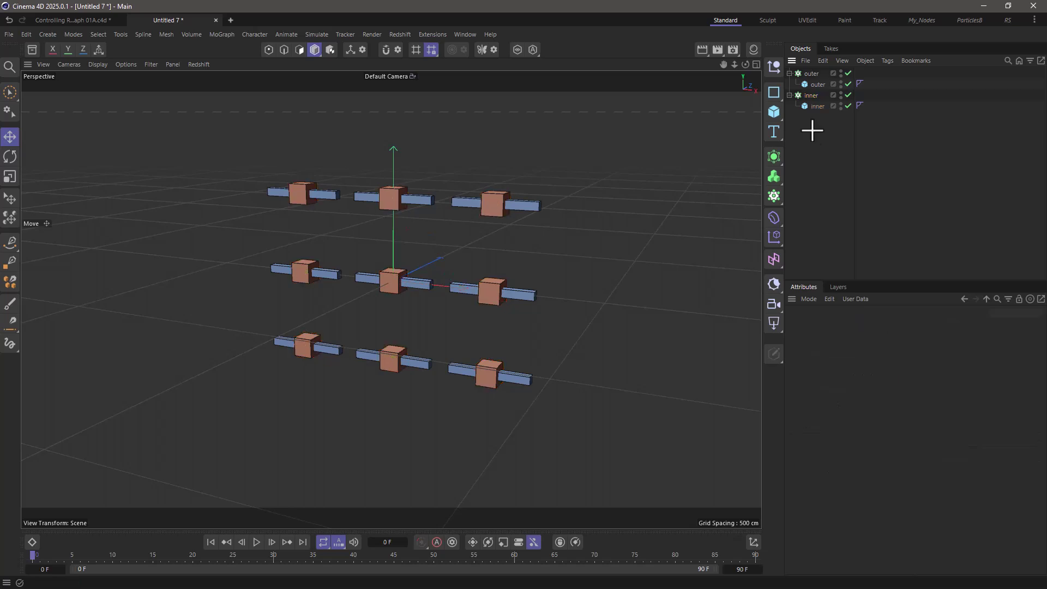
click(813, 73)
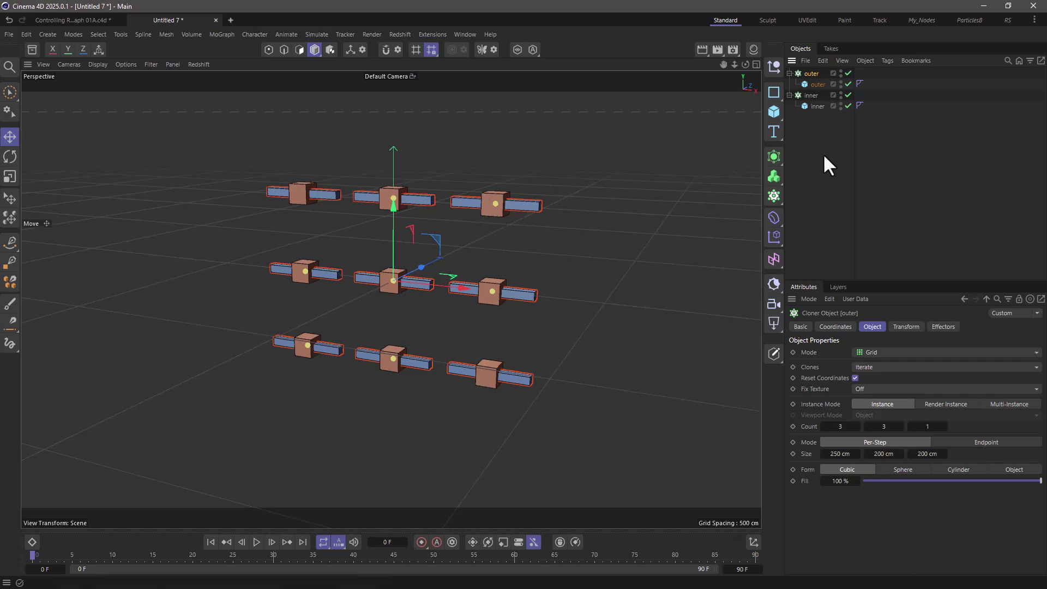
drag(823, 154, 813, 73)
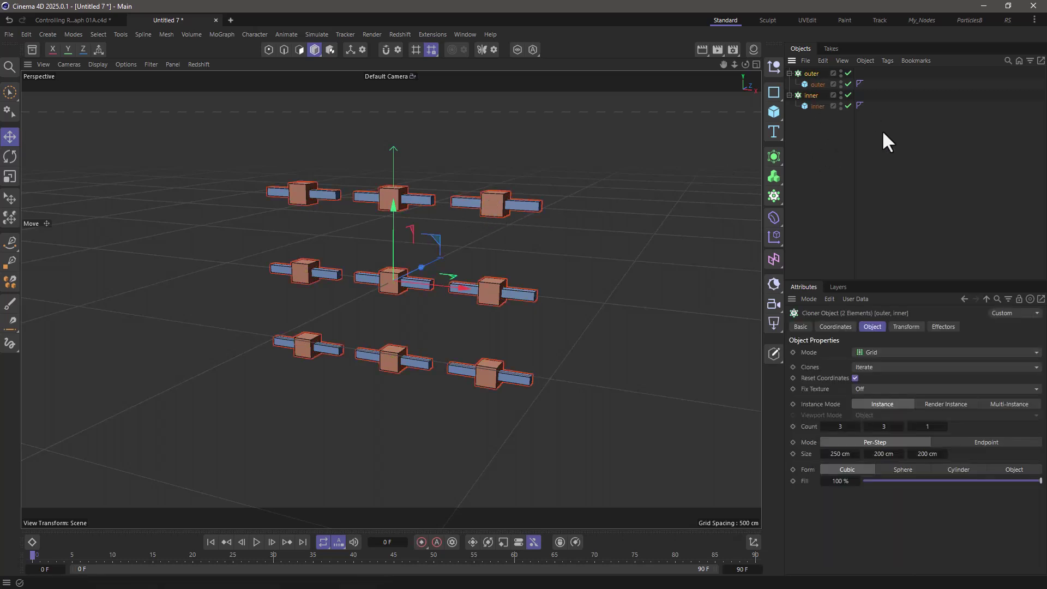
right_click(814, 94)
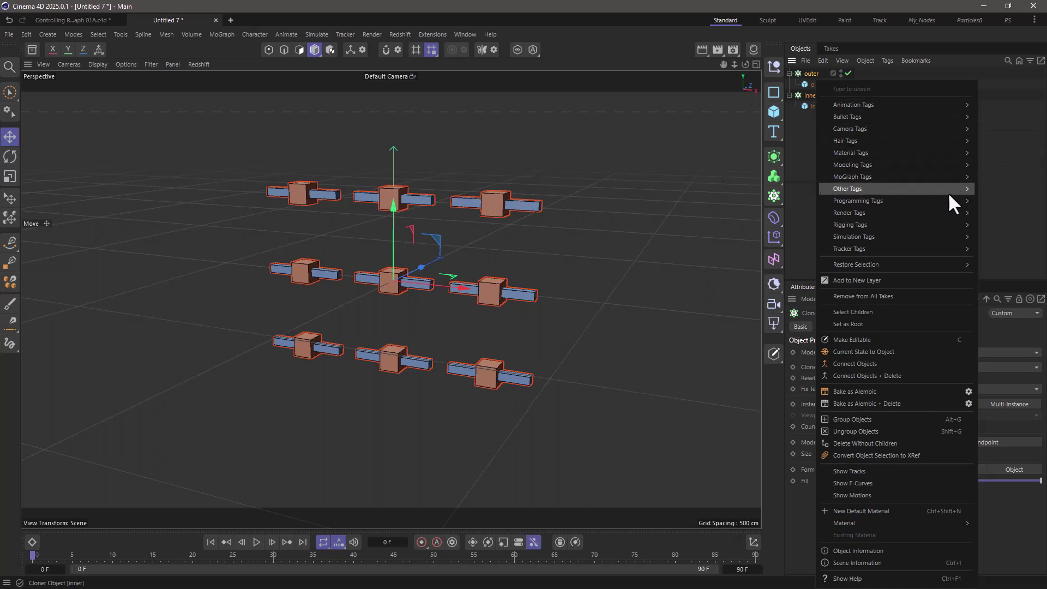
mouse_move(935, 234)
click(990, 240)
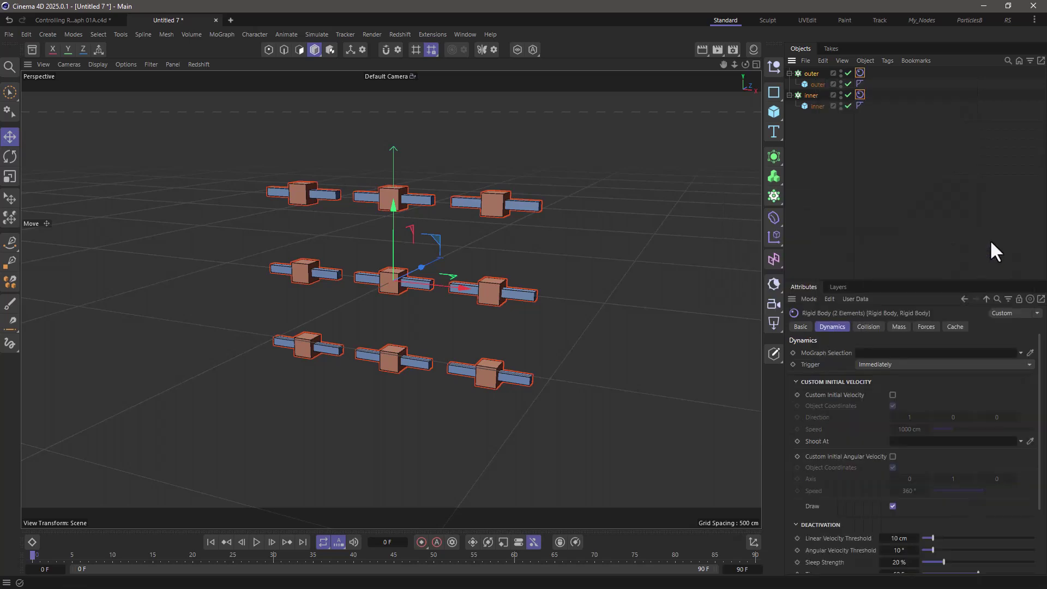
Set the outer cloner's Rigid Body Follow Position and Follow Rotation to 10.
click(929, 195)
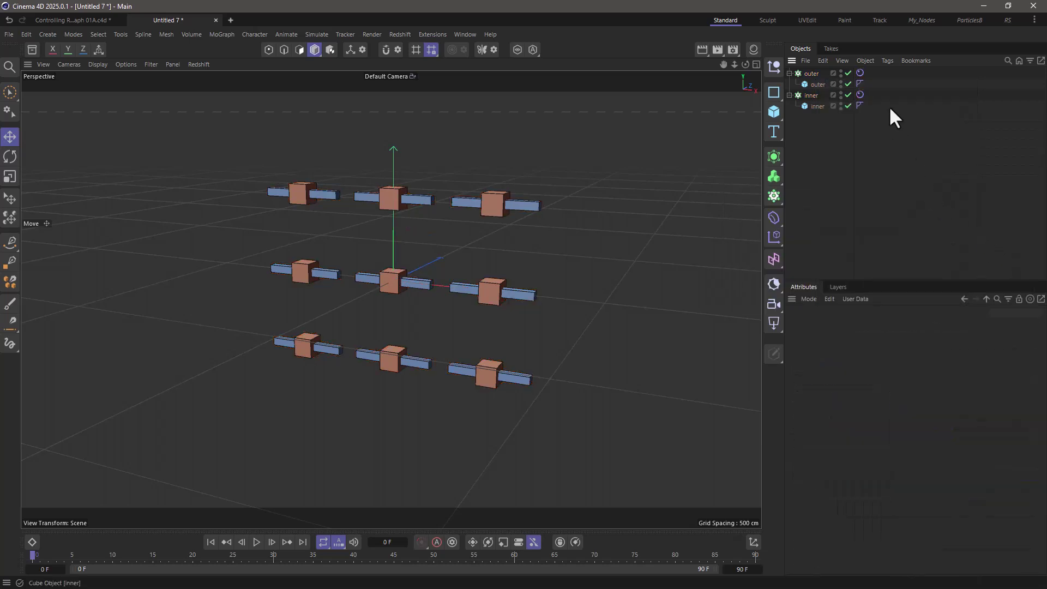
click(860, 73)
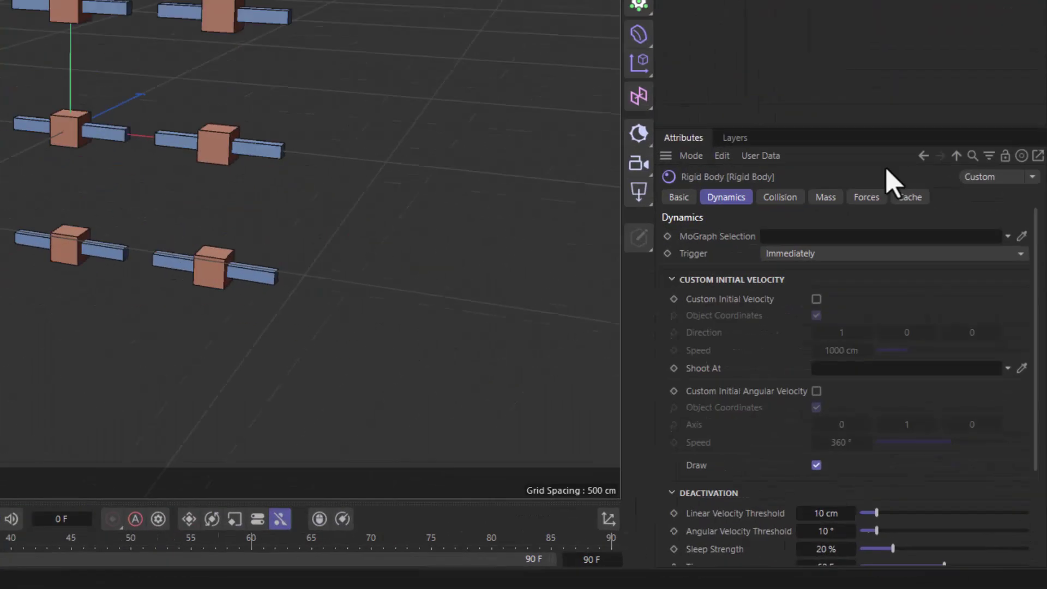
click(928, 327)
click(746, 181)
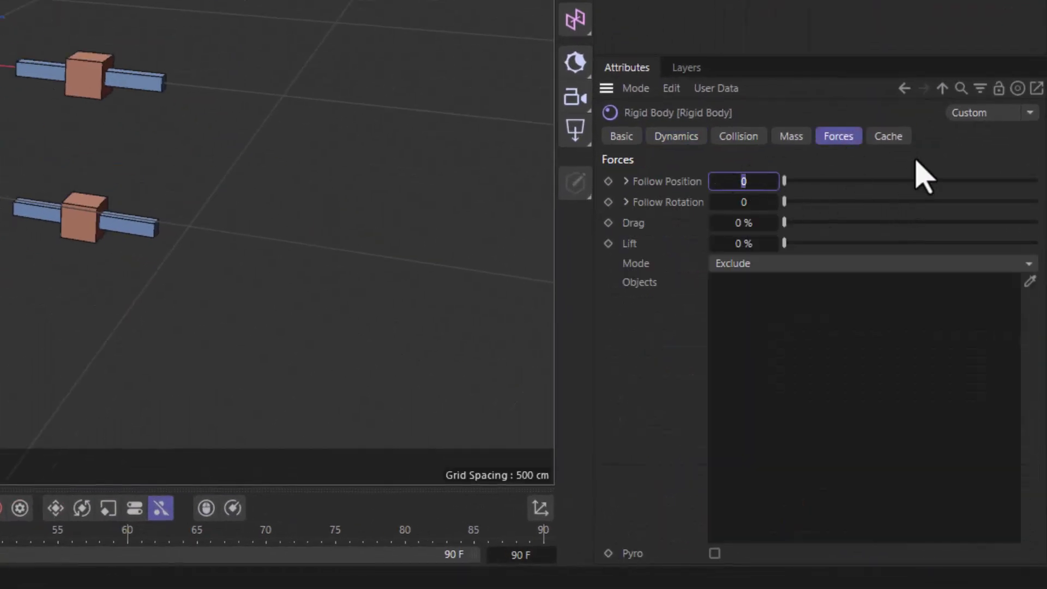
text(10)
key(Tab)
text(10)
key(Return)
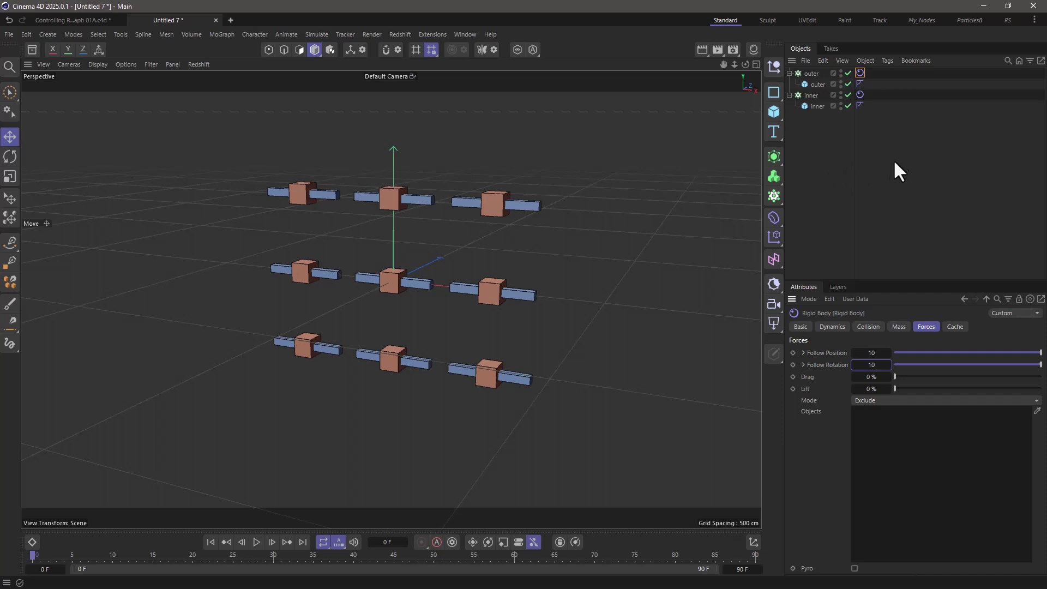
Zero both Rigid Body tags' velocity thresholds, Sleep Strength and Timer (0 cm, 0°, 0%, 0 F).
click(860, 95)
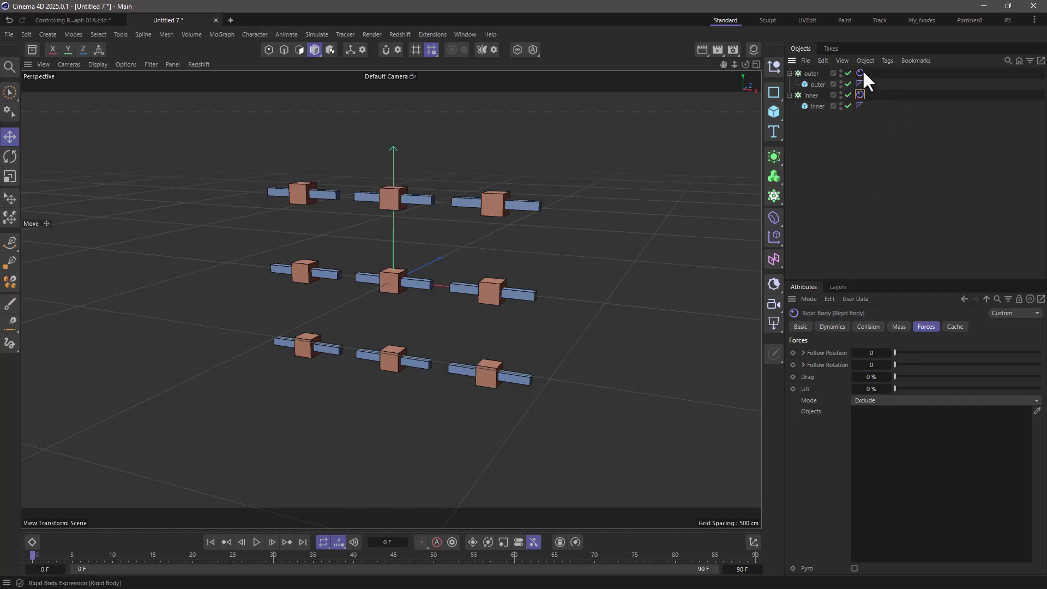
ctrl+click(860, 72)
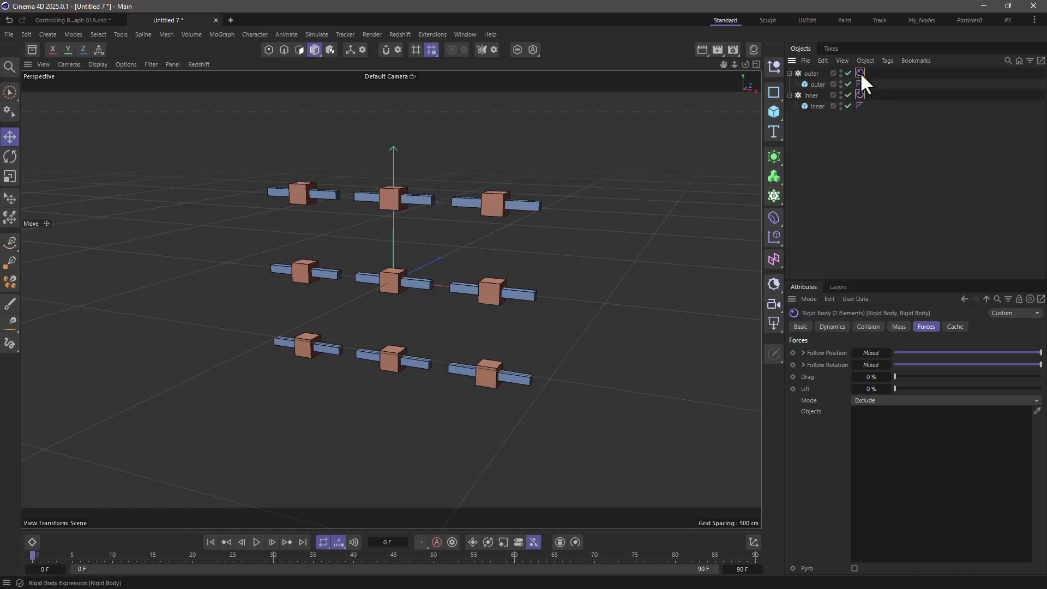
click(832, 326)
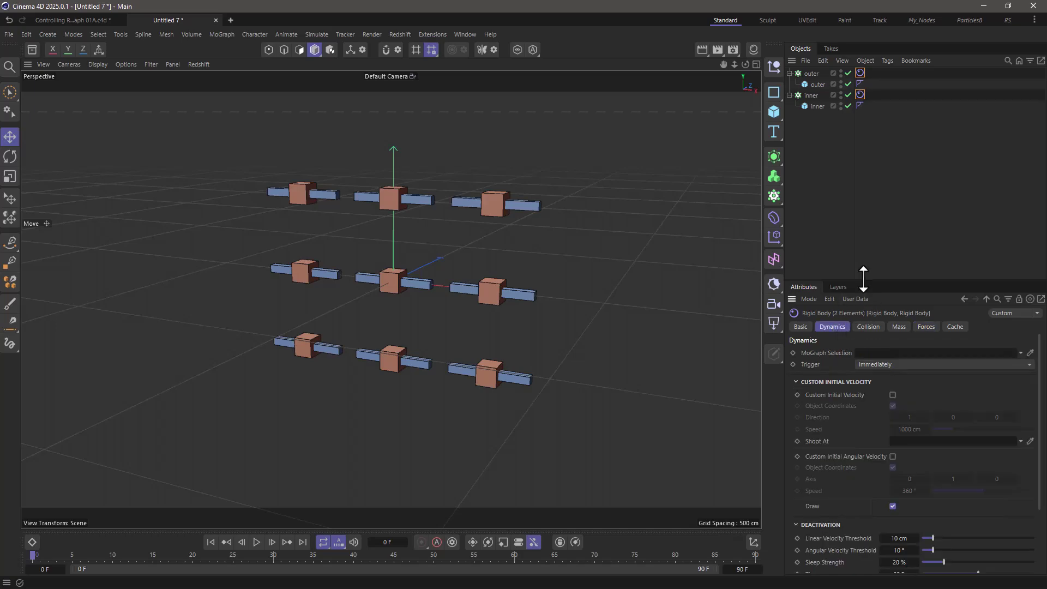
drag(863, 278, 863, 176)
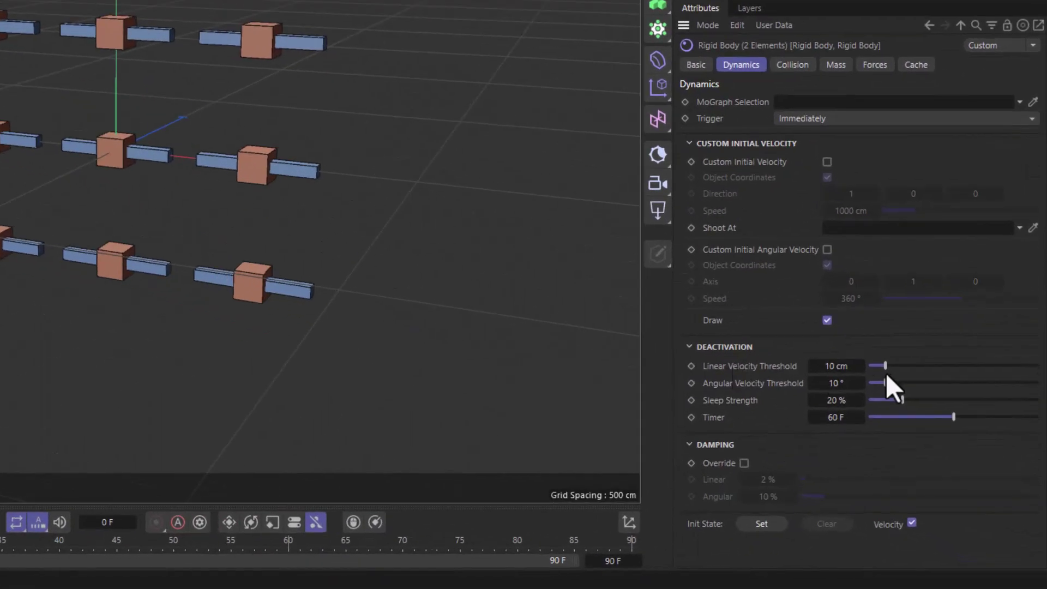
drag(860, 377, 849, 385)
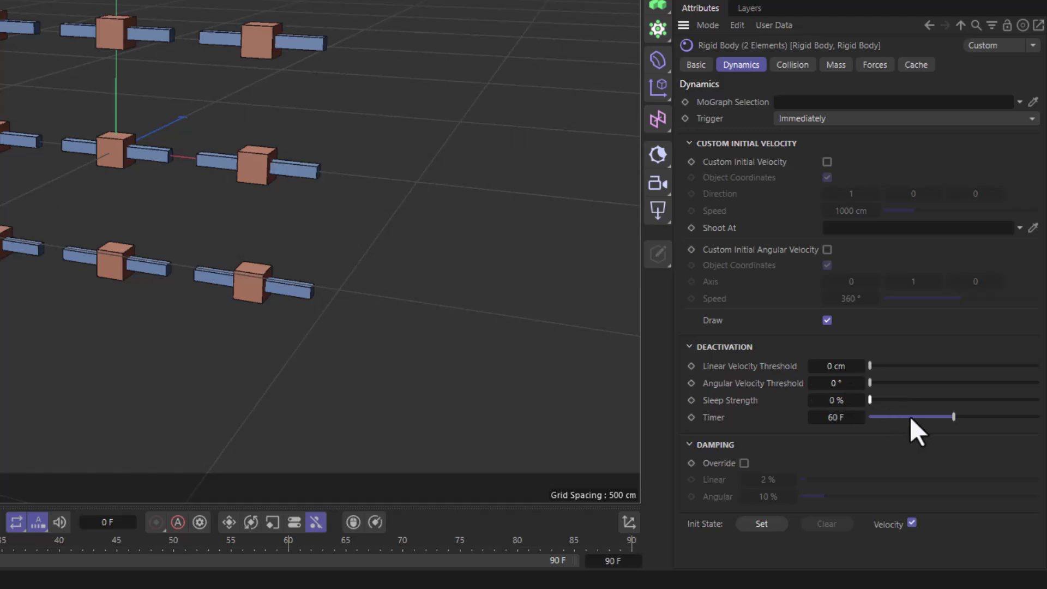
drag(953, 417, 870, 417)
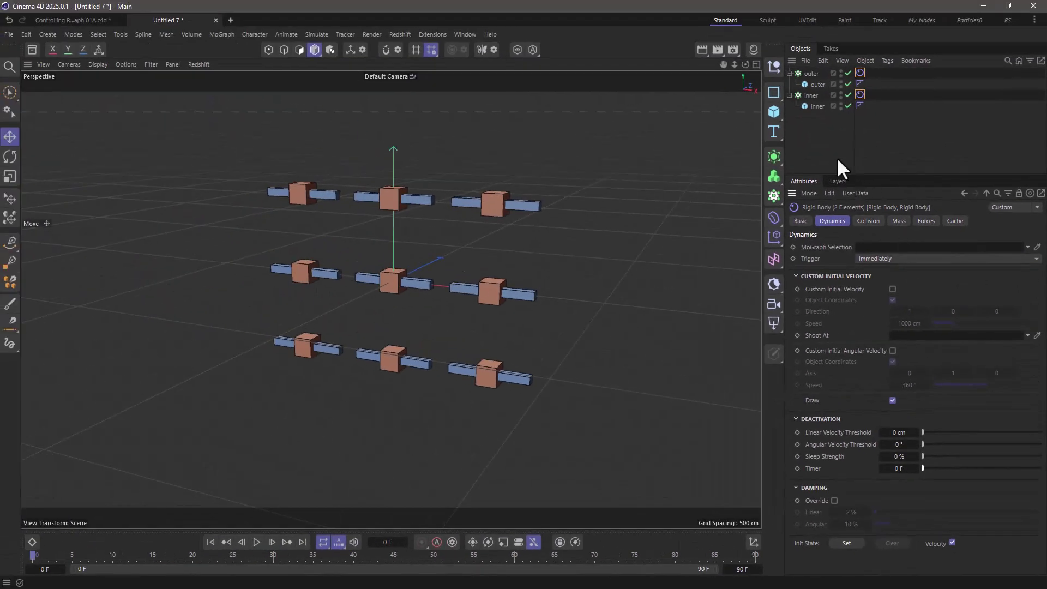
Create a Linear connector and change its type to Wheel Suspension.
click(837, 157)
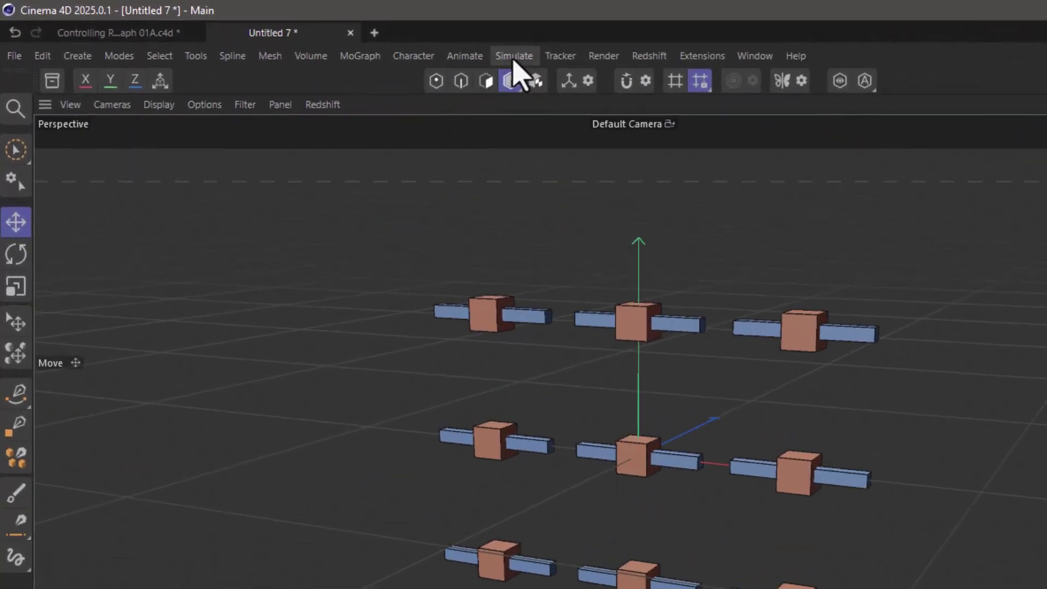
click(513, 59)
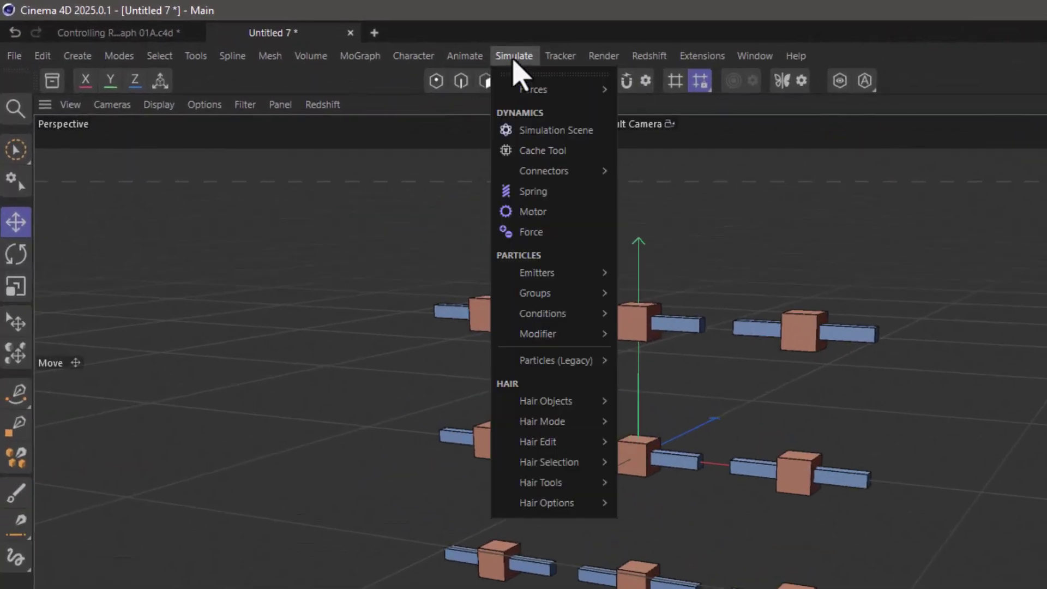
mouse_move(559, 172)
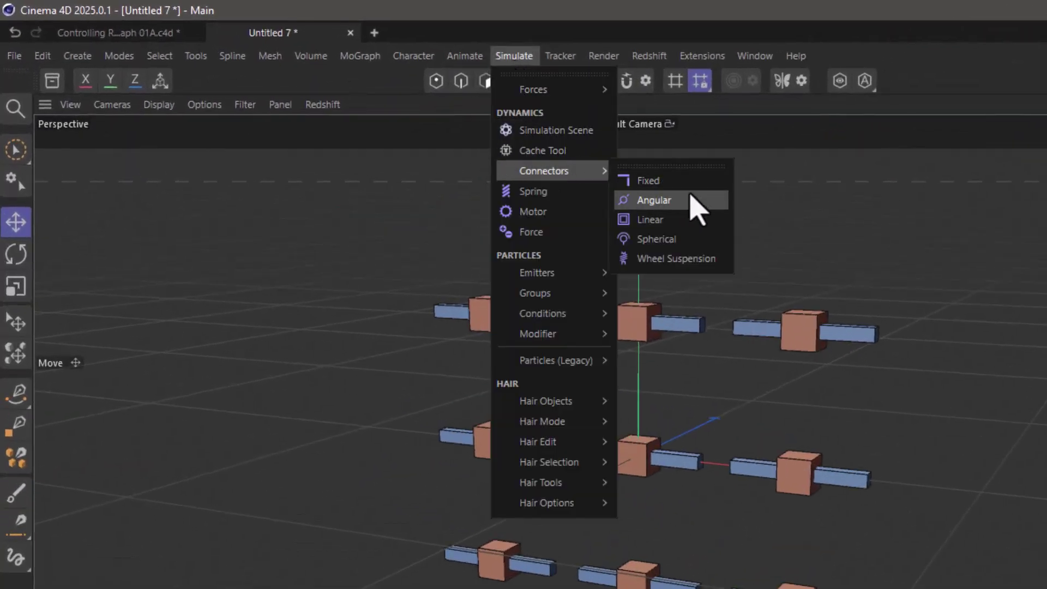
click(650, 219)
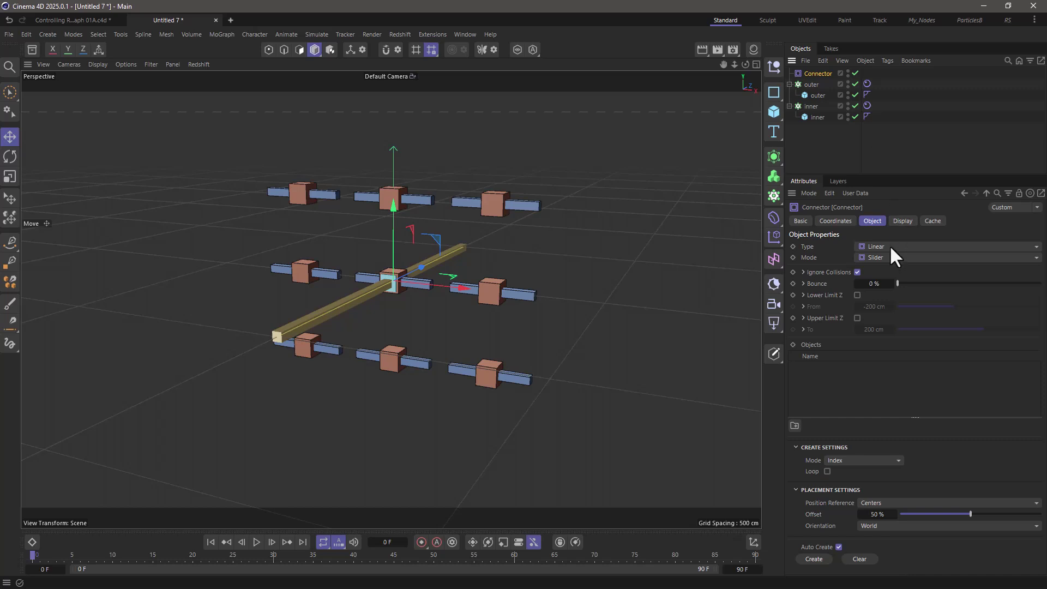
click(891, 247)
click(897, 306)
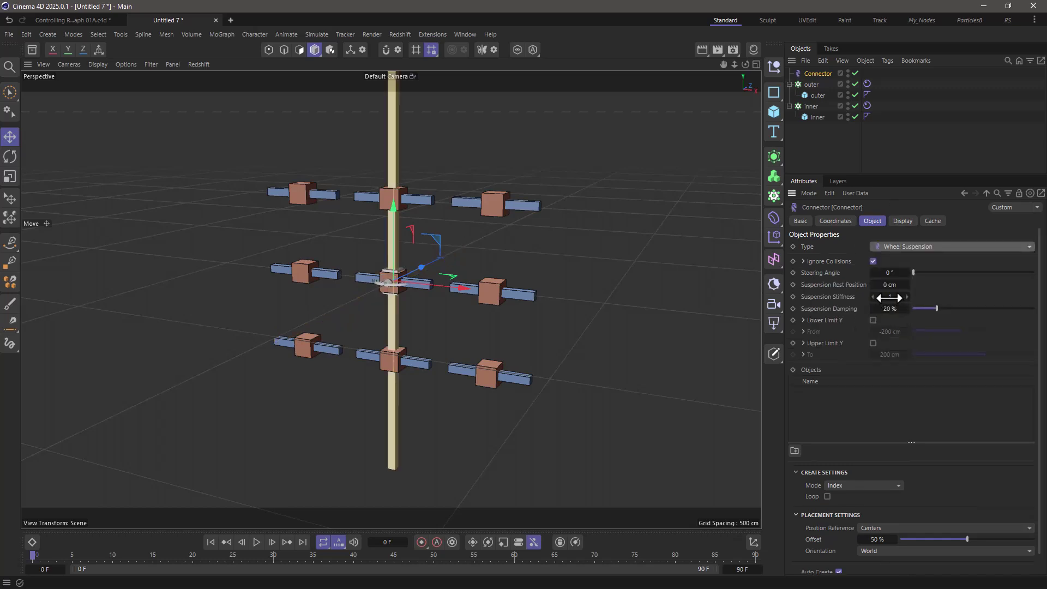
Rotate the connector 90° so it lies horizontally through the middle row of clones.
key(r)
drag(422, 247, 433, 310)
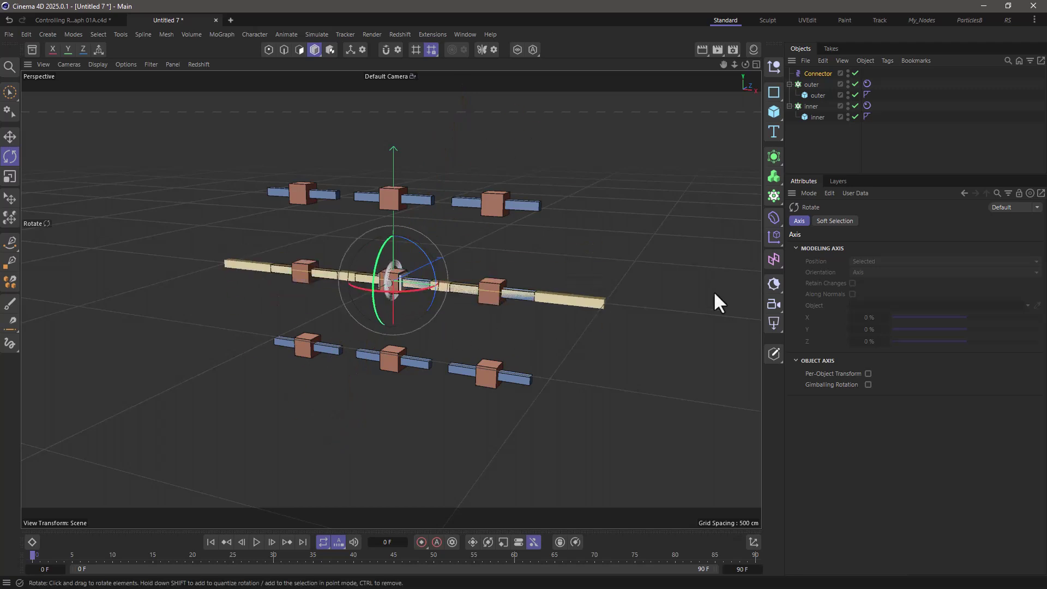
click(821, 74)
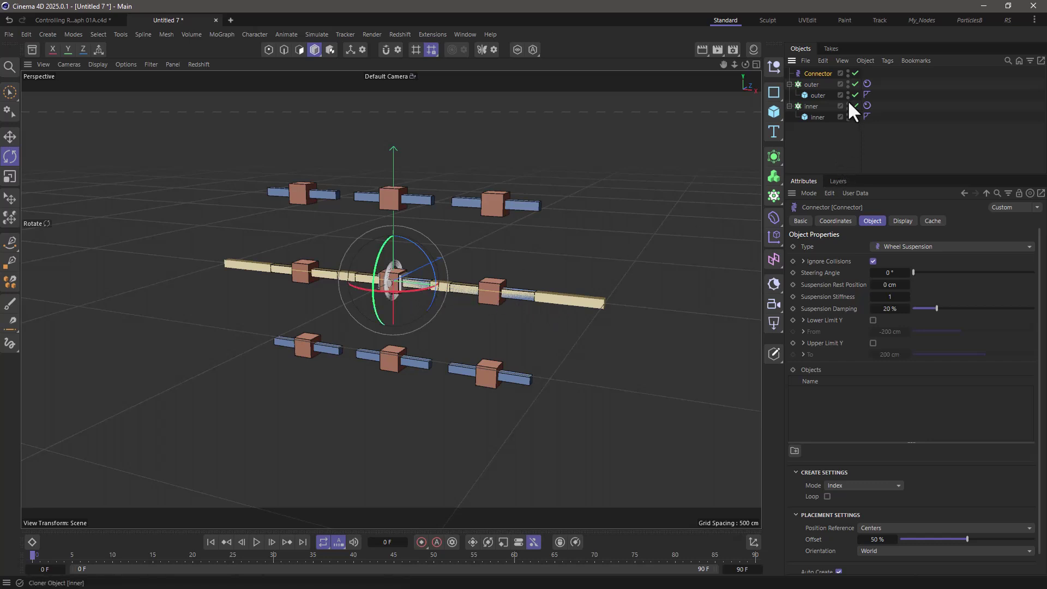
Link the outer and inner cloners in the Connector, creating by Distance with 24.8 cm search radius.
drag(812, 84, 843, 398)
drag(823, 109, 832, 412)
scroll(1040, 433, down, 1)
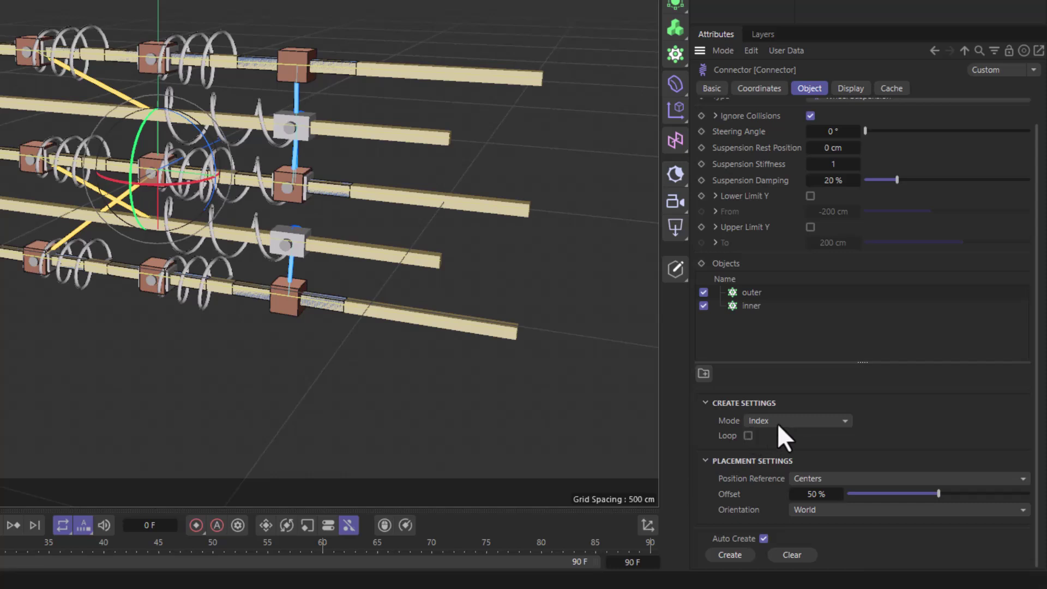
click(785, 420)
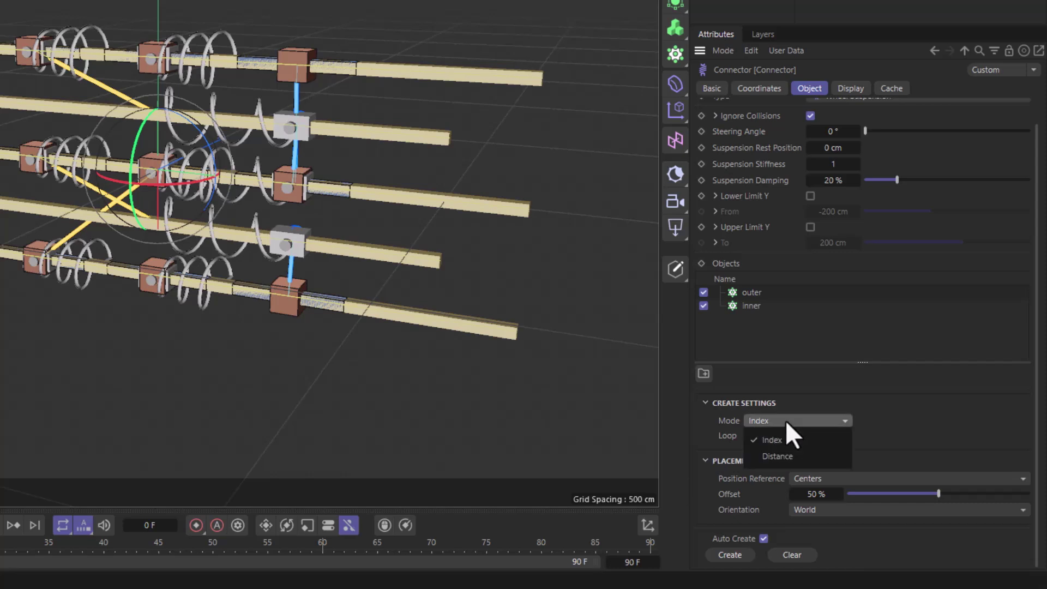
click(794, 456)
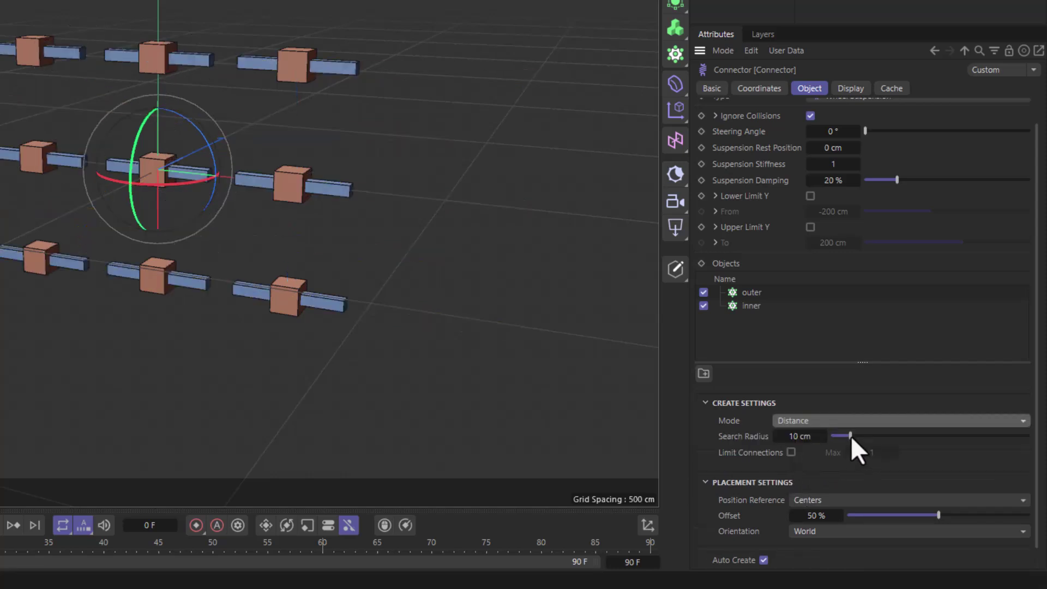
drag(851, 436, 878, 434)
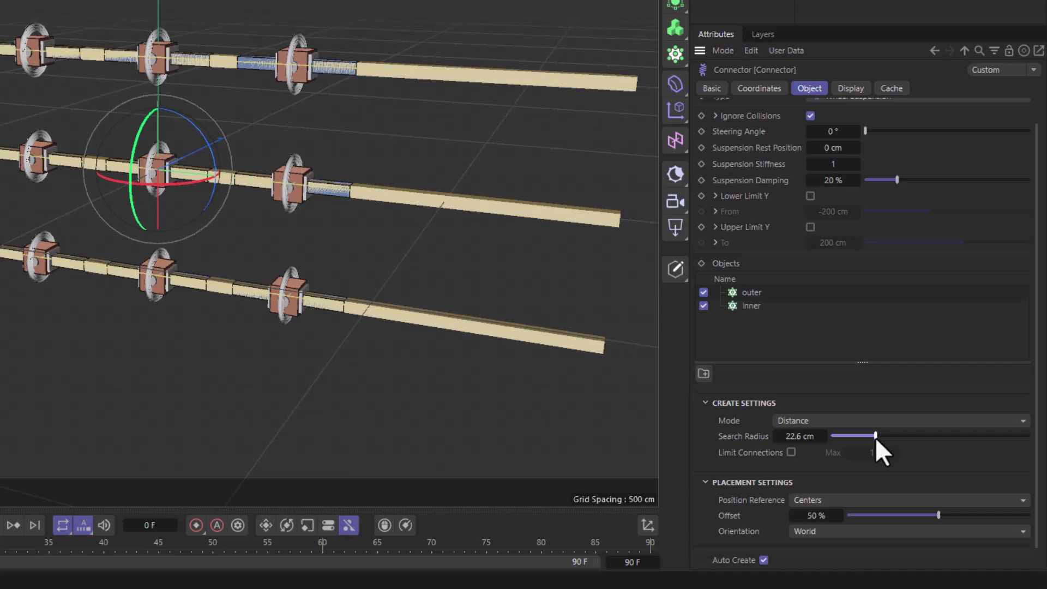
mouse_move(875, 437)
mouse_down()
mouse_move(997, 438)
mouse_move(868, 438)
mouse_move(878, 440)
mouse_up()
Enable the Lower and Upper Y limits at -75 cm and 75 cm.
click(810, 196)
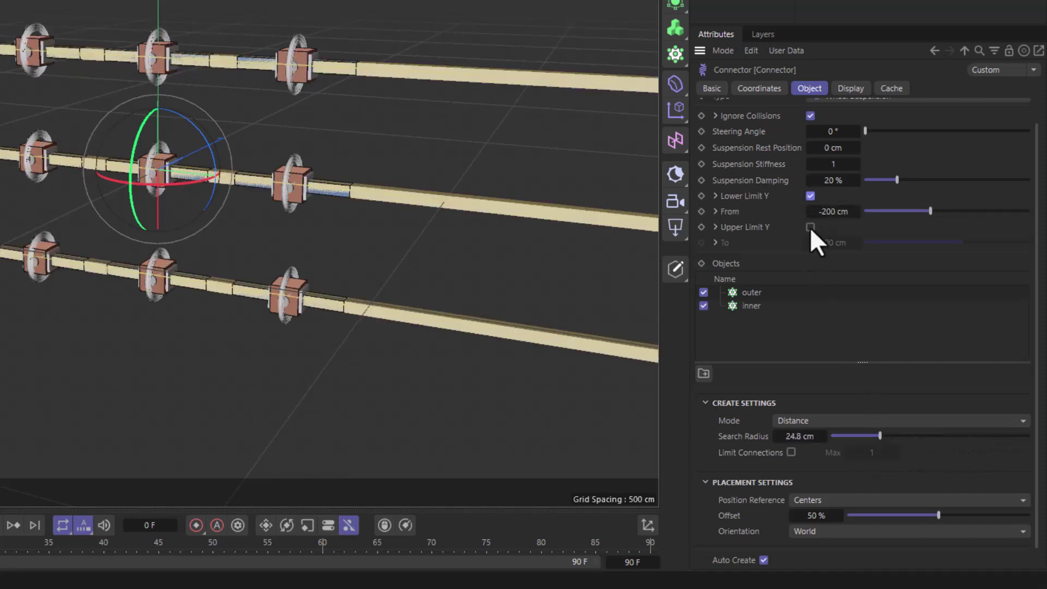
click(809, 227)
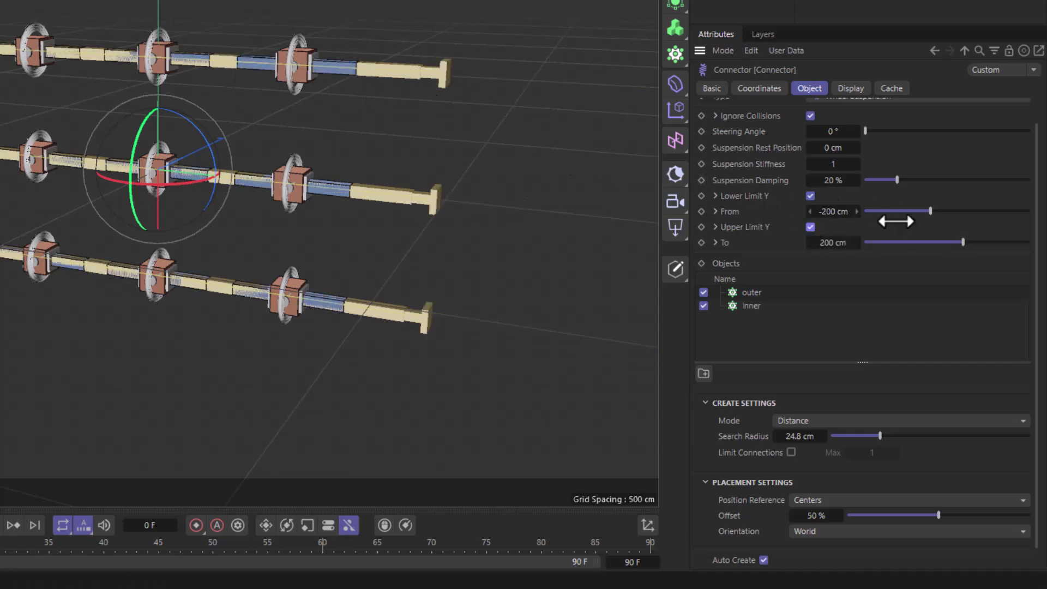
click(834, 212)
text(-75)
key(Tab)
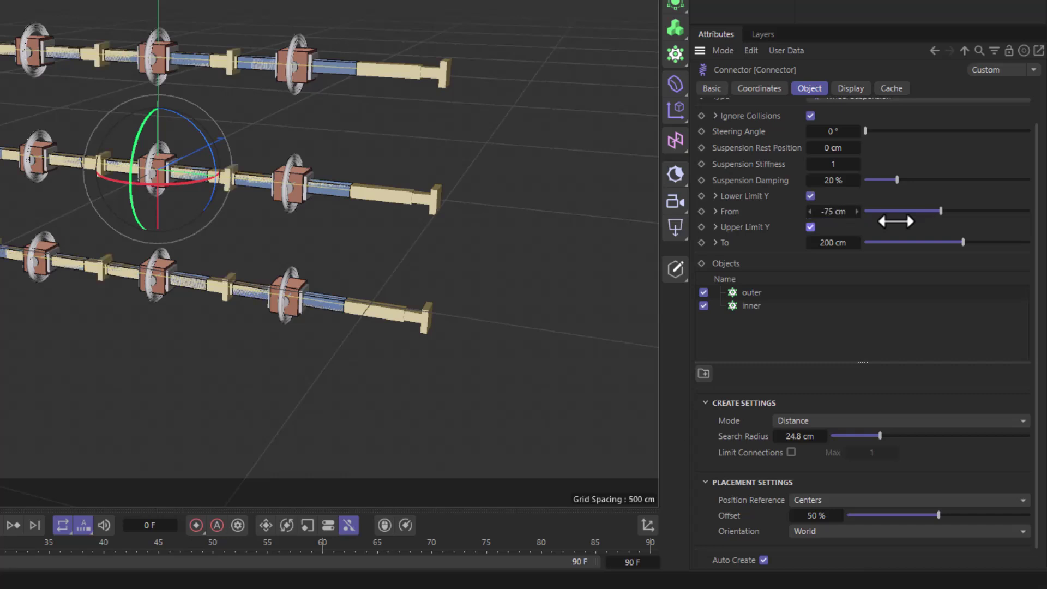
key(Tab)
text(75)
key(Return)
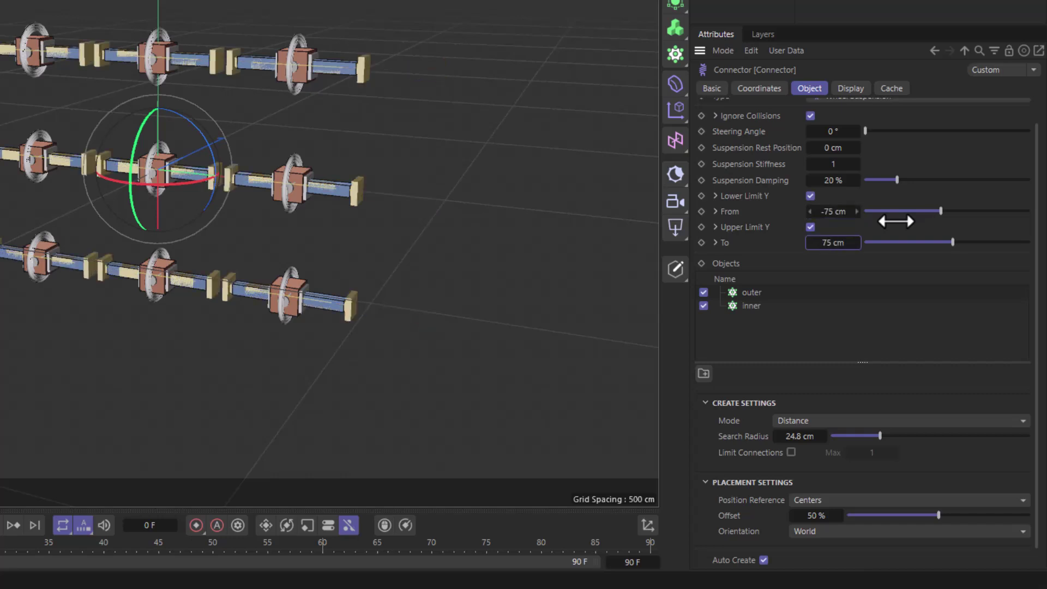
Set Suspension Stiffness to 0.5 and connector Orientation to Object A.
click(834, 166)
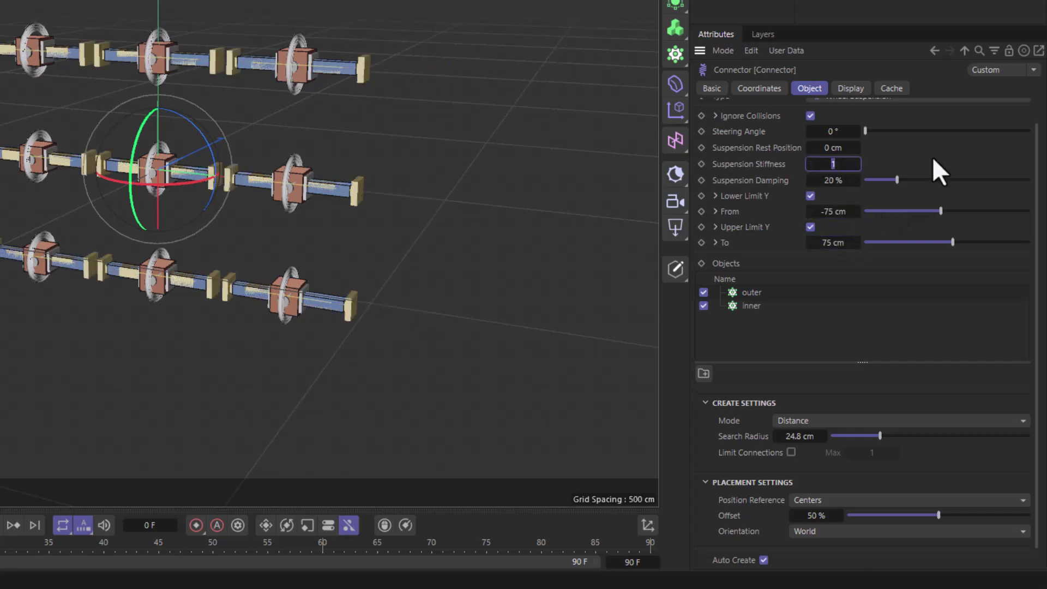
text(0.5)
click(830, 532)
click(840, 480)
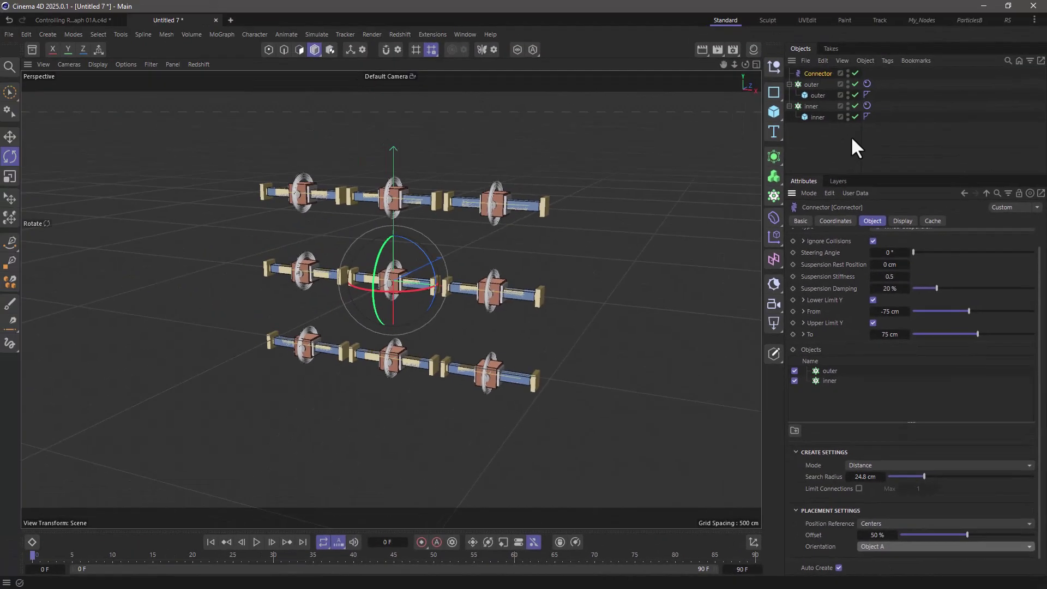
click(851, 136)
click(816, 85)
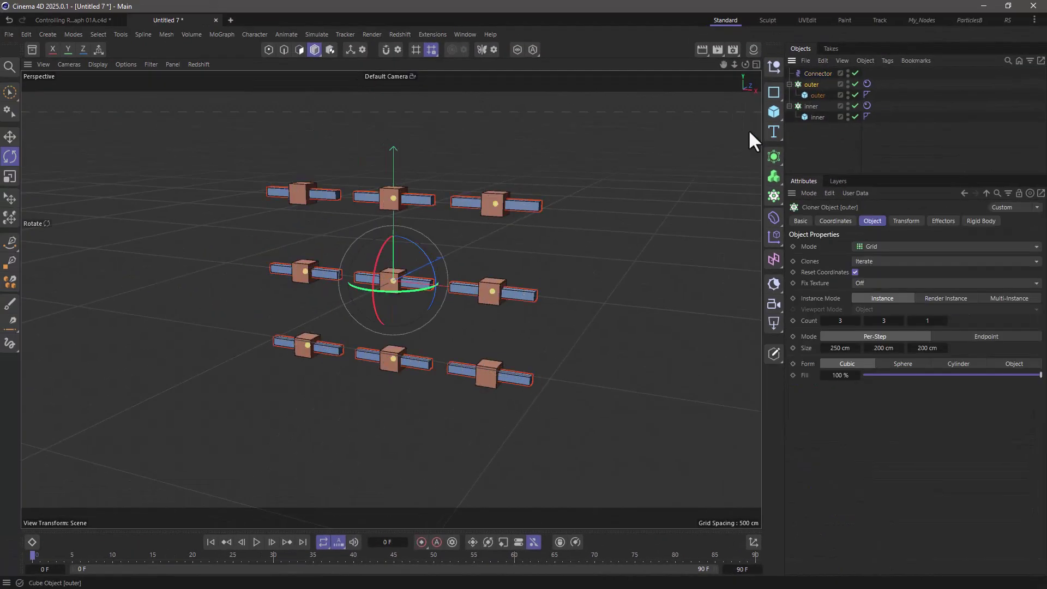
Add a Plain effector to the outer cloner rotating clones R.B 60°, with Position disabled.
click(221, 34)
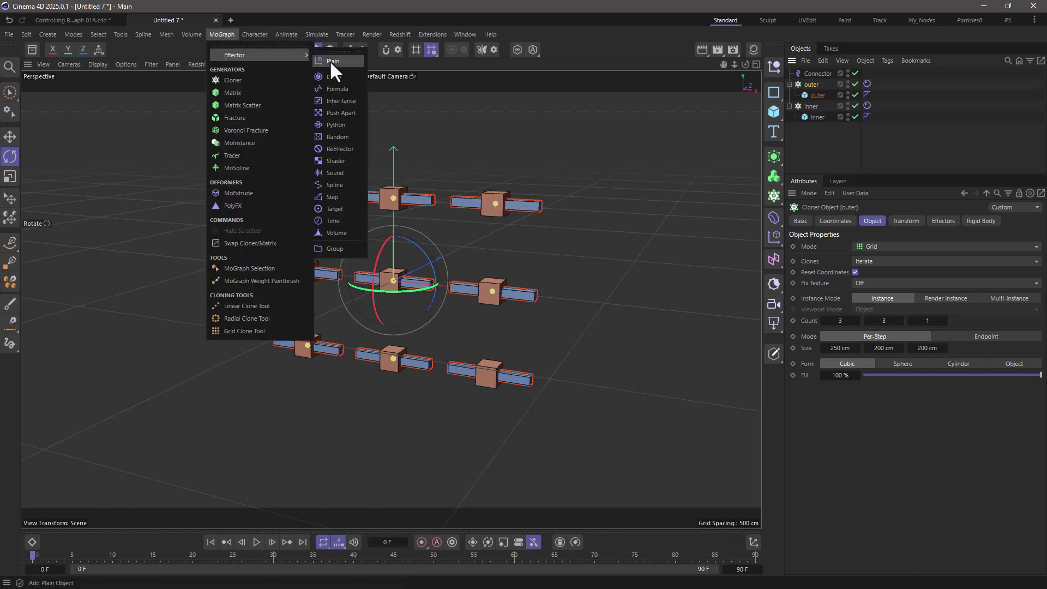
click(331, 62)
click(910, 221)
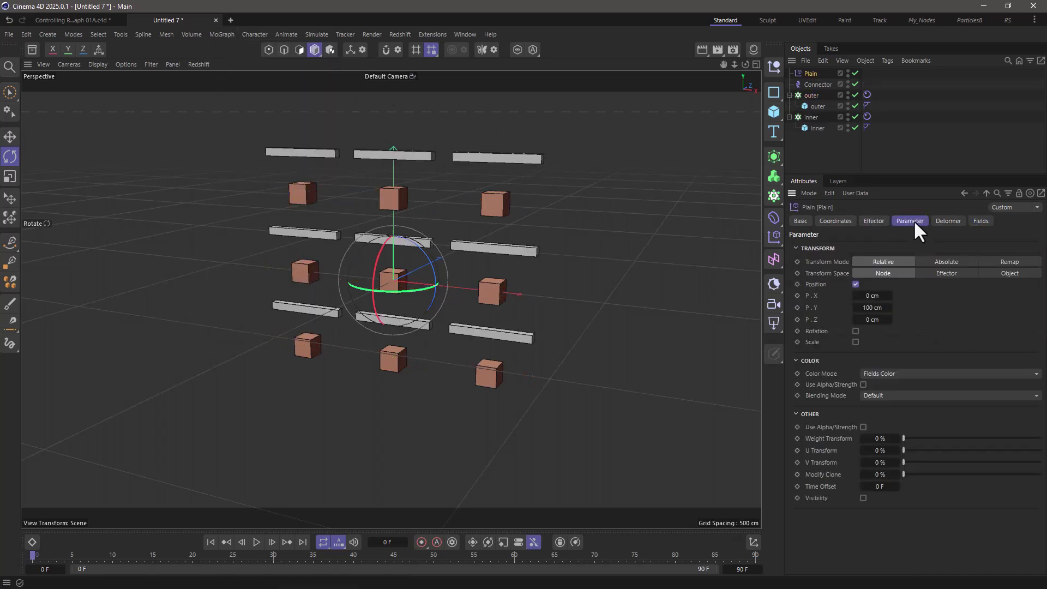
click(856, 284)
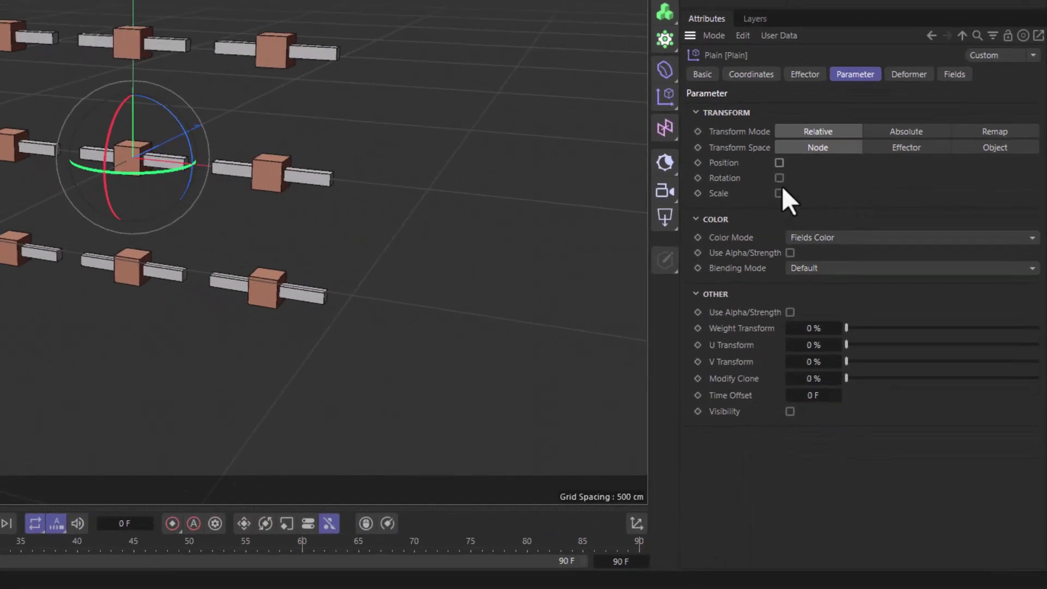
click(779, 177)
click(799, 227)
text(60)
key(Return)
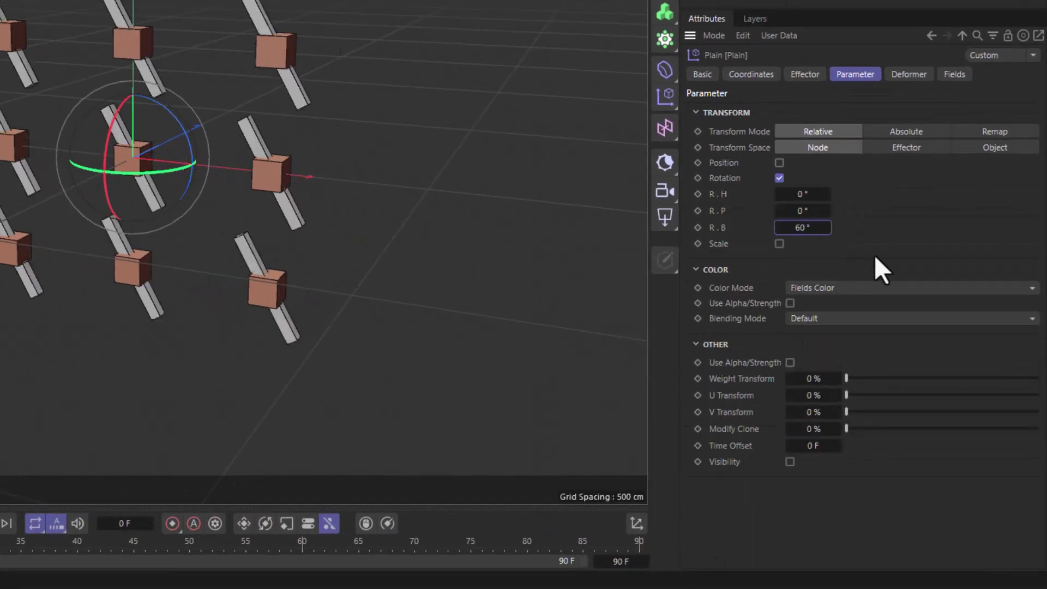
click(957, 74)
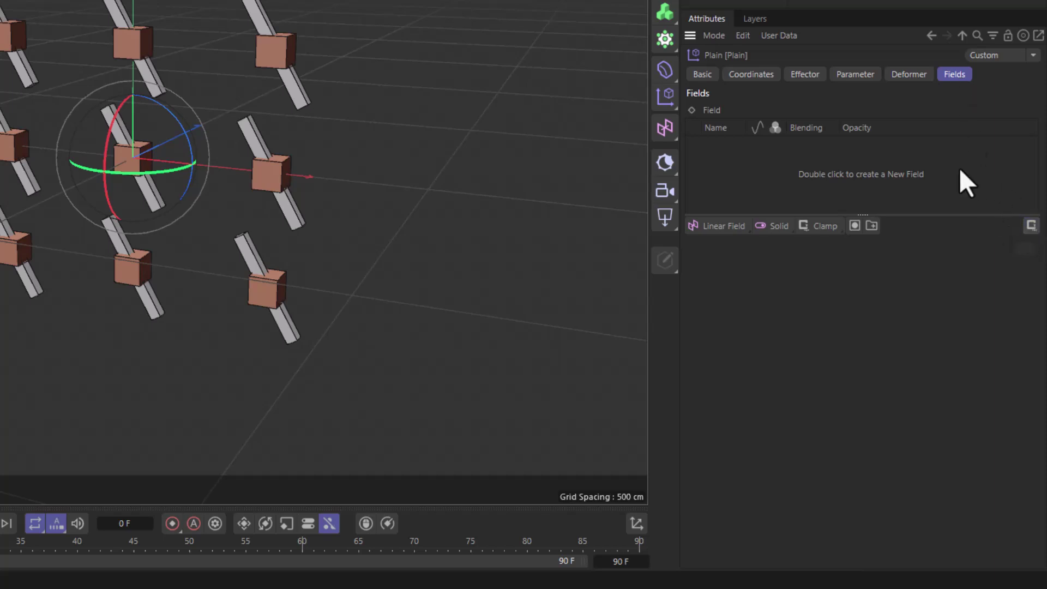
Add a Linear Field to the effector with its contour set to the Sin curve preset.
click(721, 227)
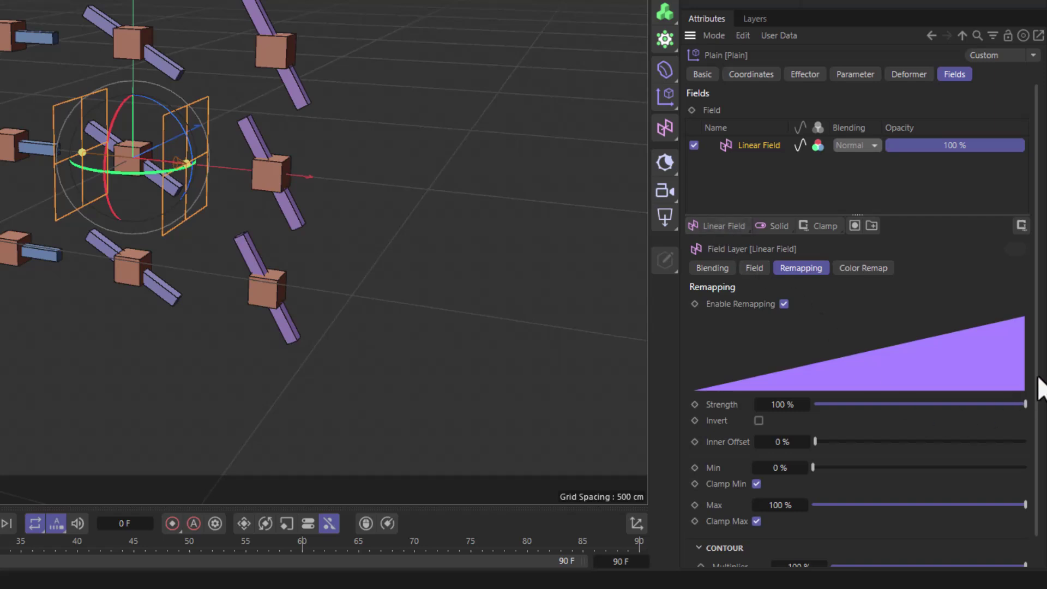
scroll(1036, 414, down, 1)
click(842, 550)
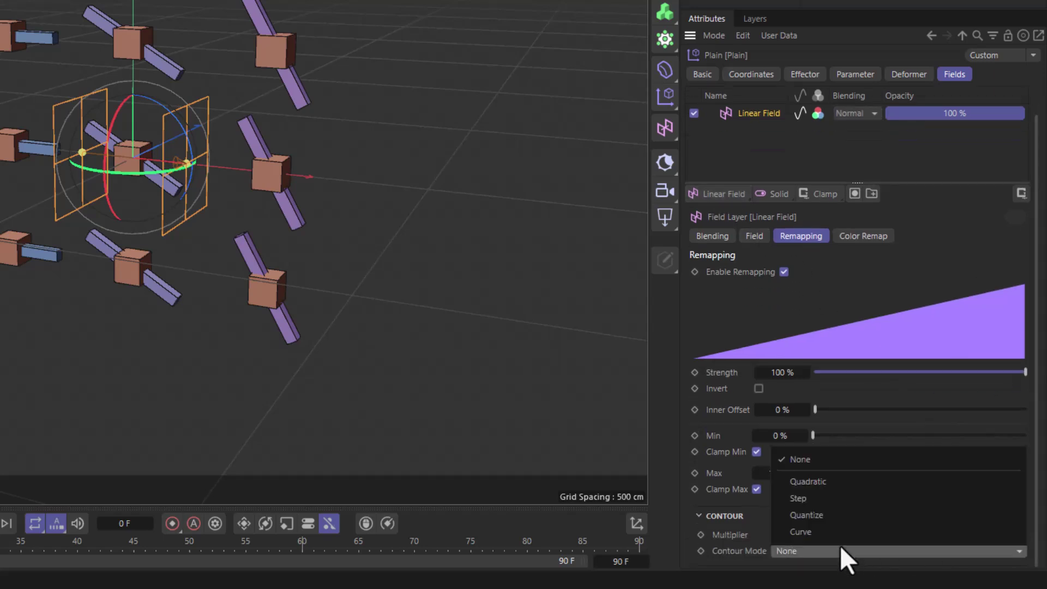
click(839, 533)
scroll(882, 508, down, 5)
right_click(911, 403)
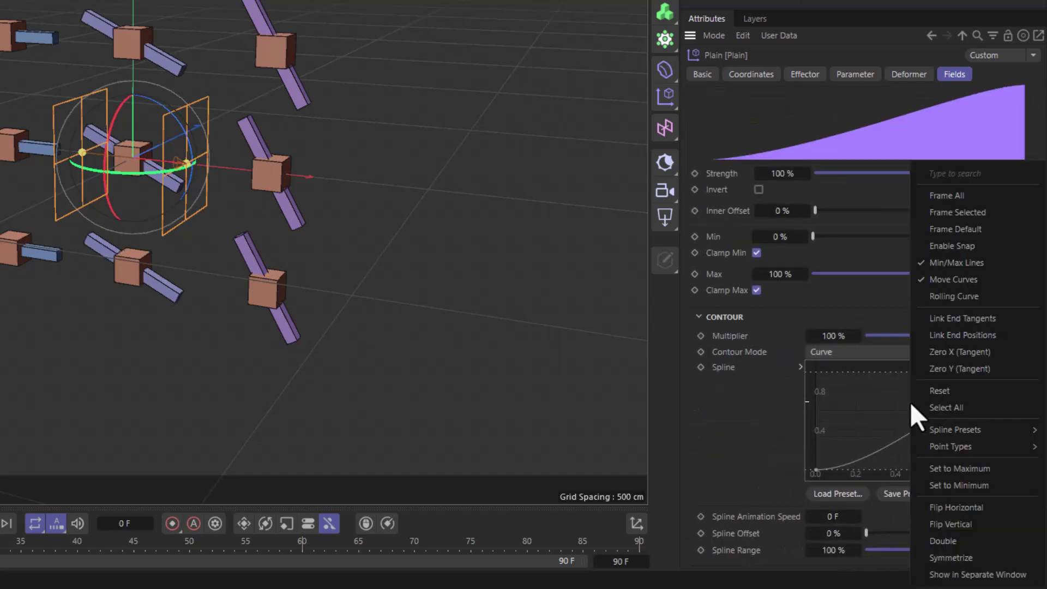
mouse_move(934, 428)
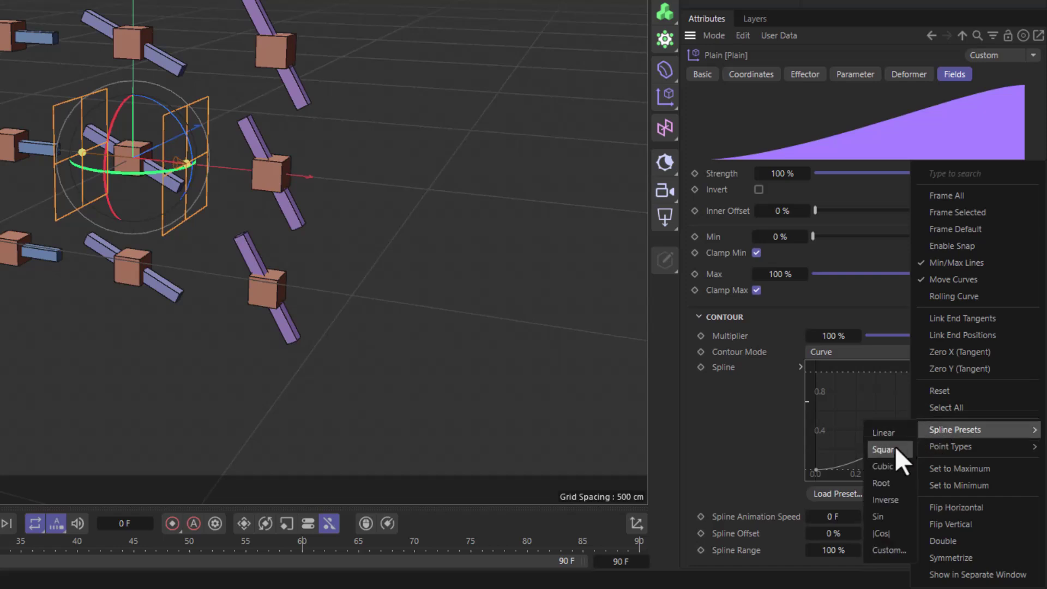
click(879, 516)
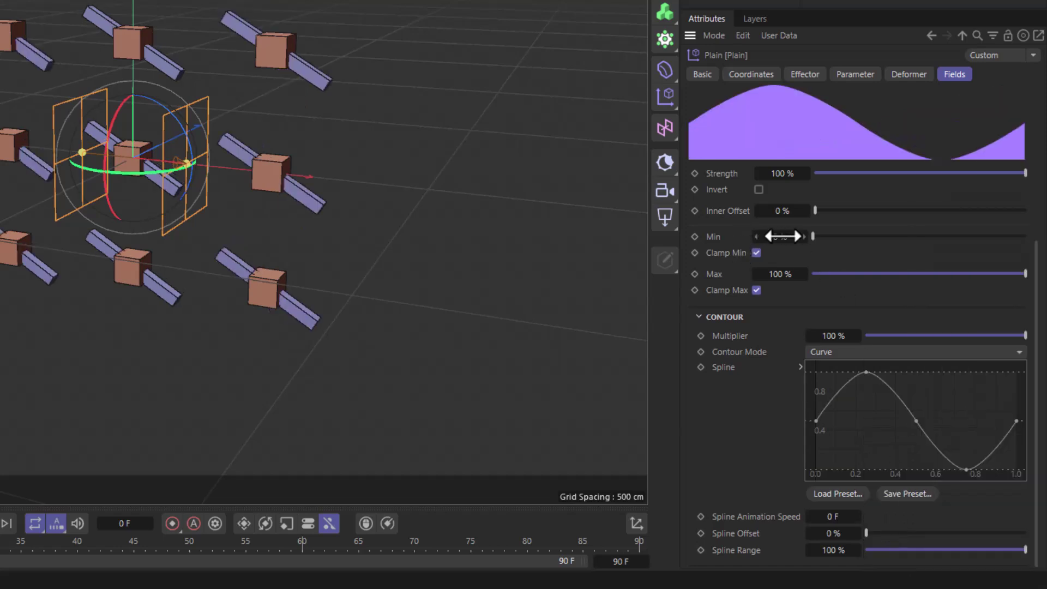
Set the Linear Field's Min to -100%.
click(781, 236)
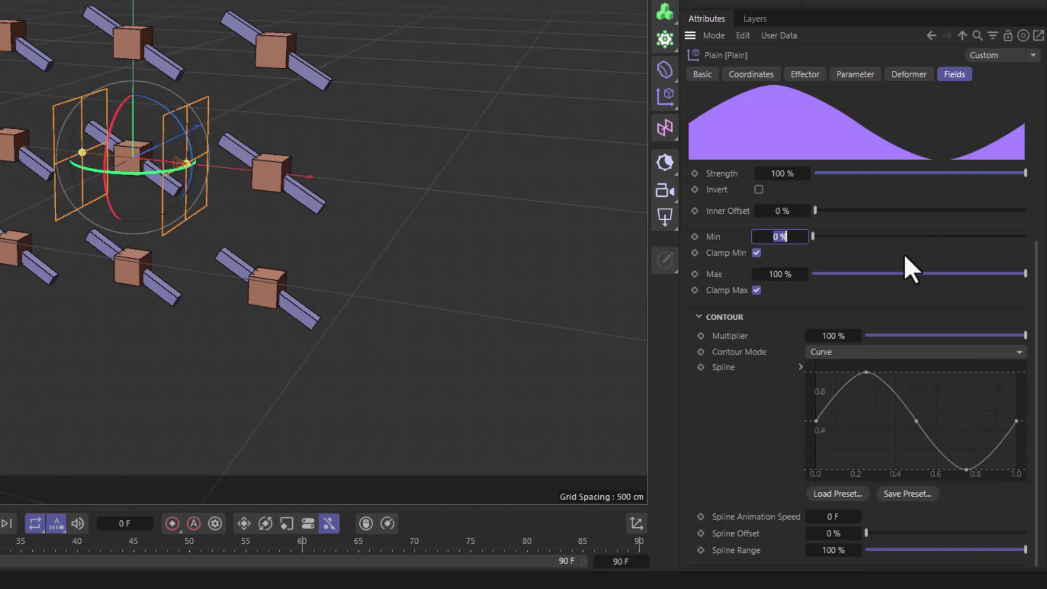
text(-100)
key(Return)
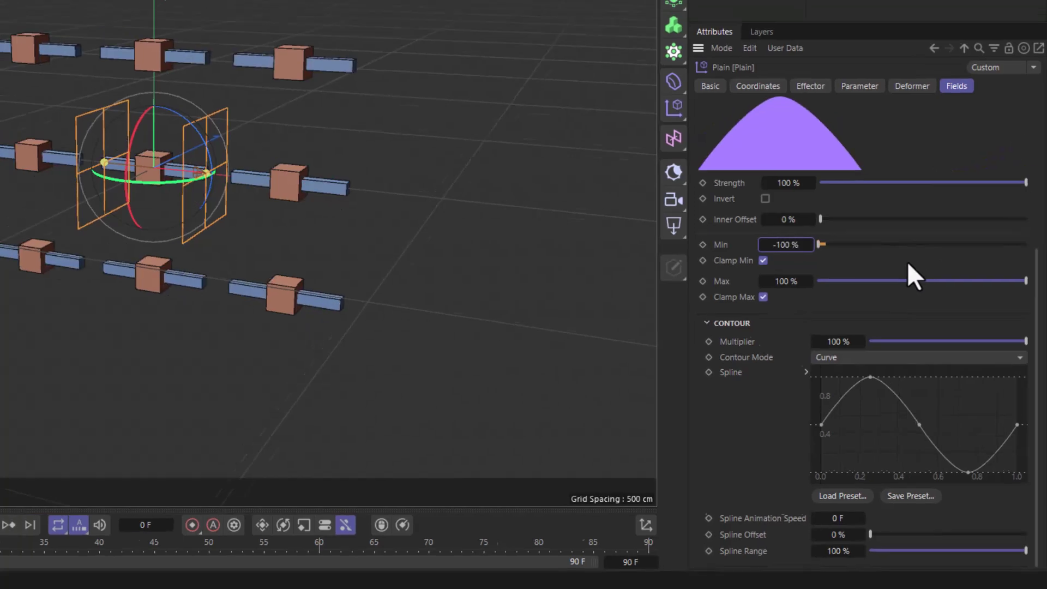
click(817, 84)
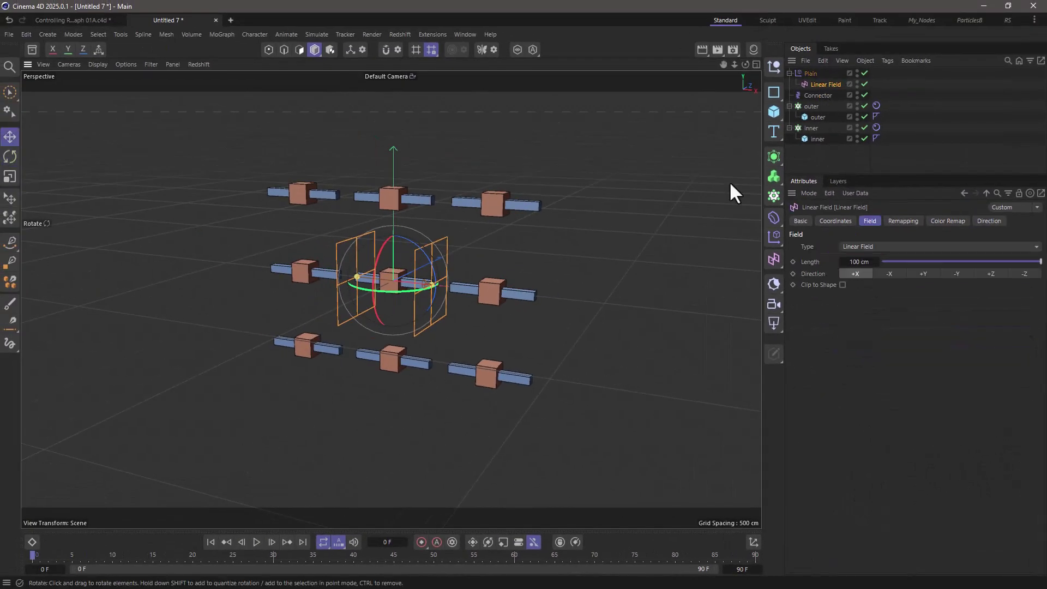
Move the Linear Field left outside the clone grid, then select the Connector.
key(e)
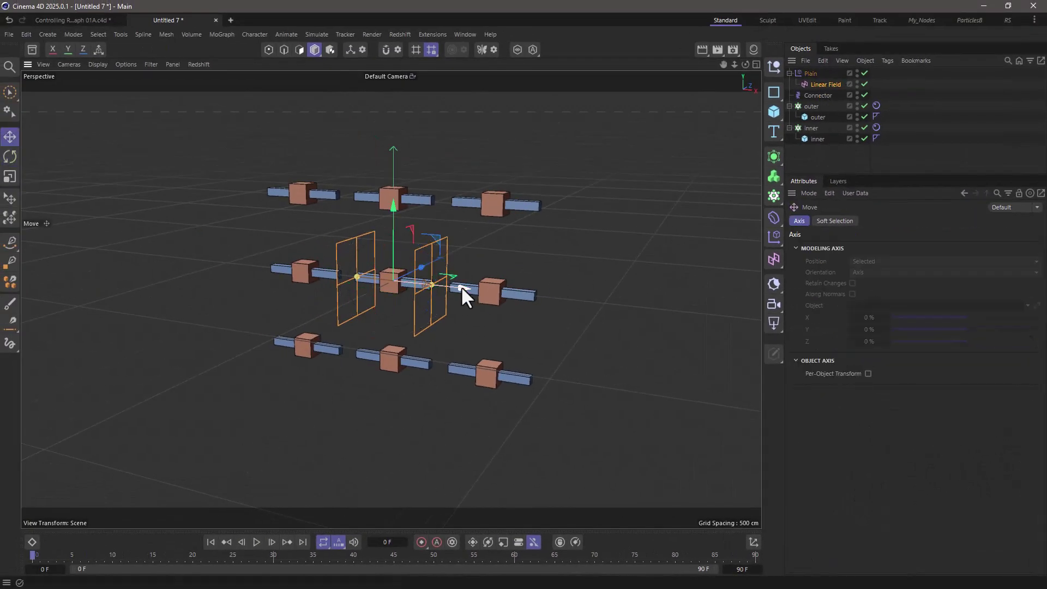
drag(461, 286, 159, 254)
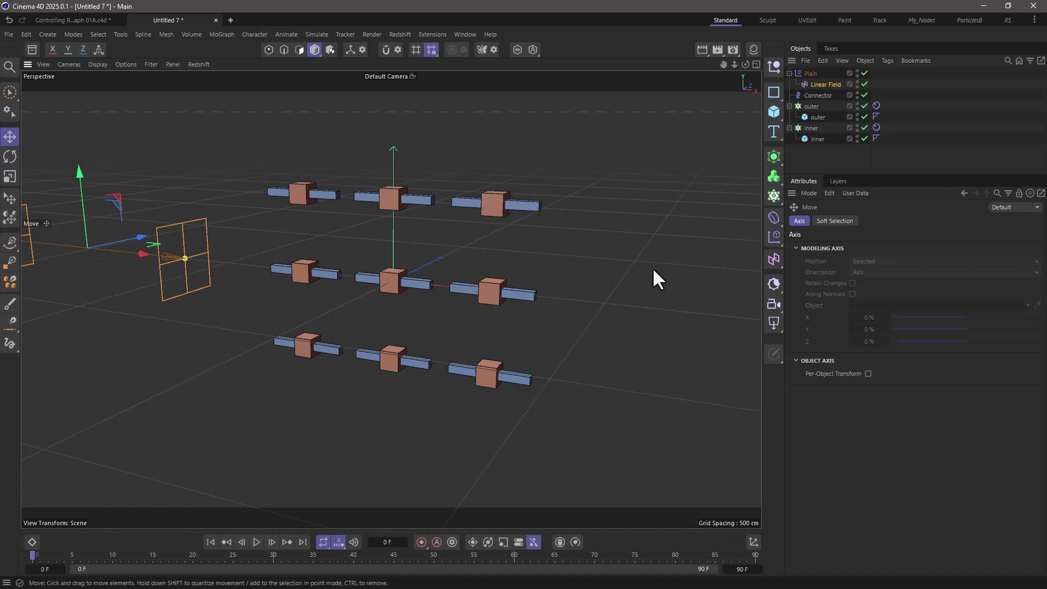
click(819, 95)
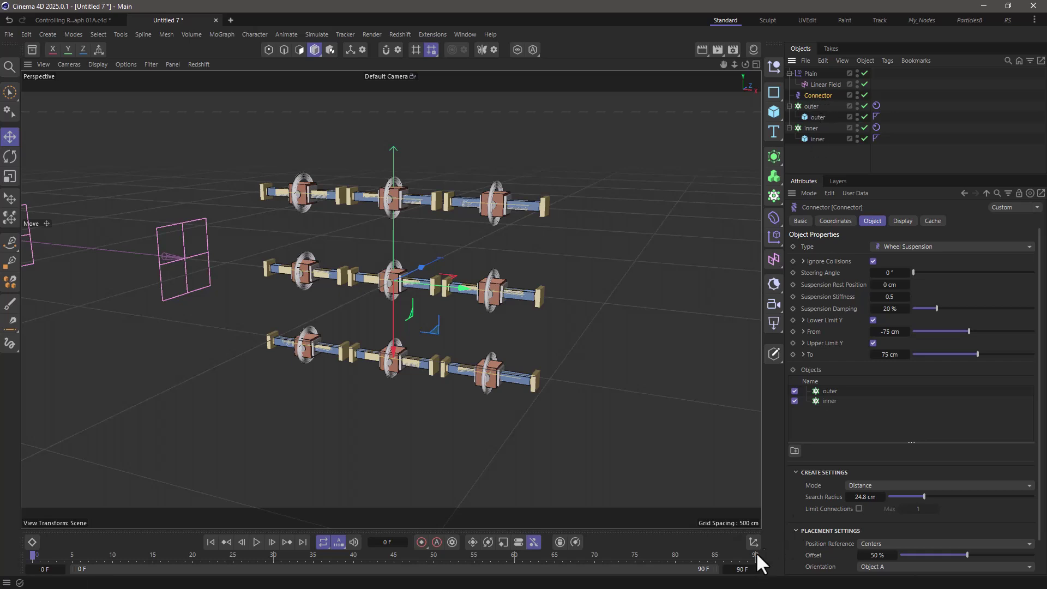
Set the animation end frame to 900.
click(742, 569)
text(900)
key(Return)
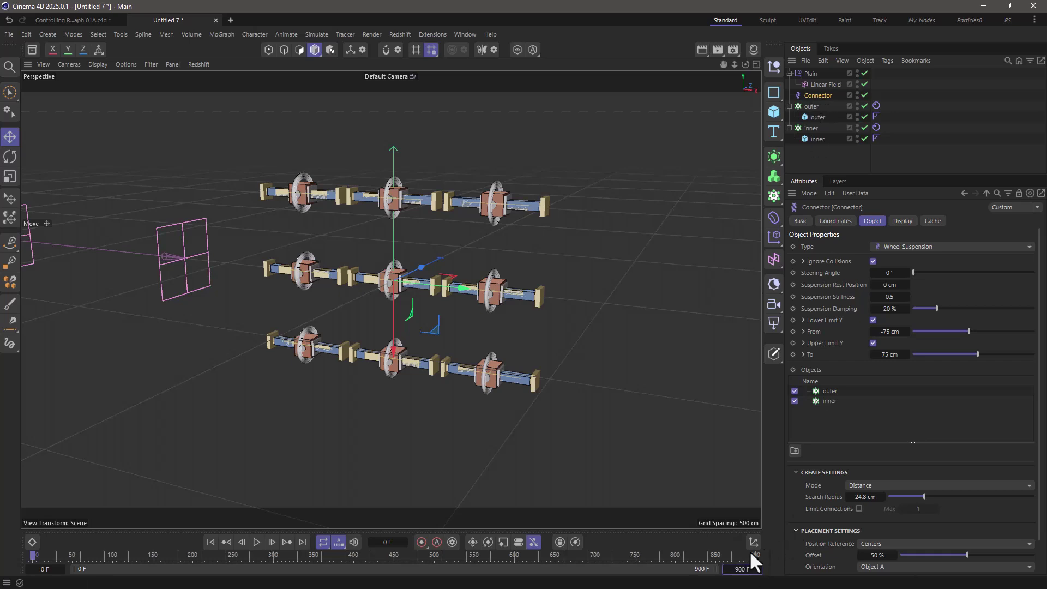
Test-play while sweeping the Linear Field across the clones, then rewind and park it left.
click(256, 542)
click(180, 255)
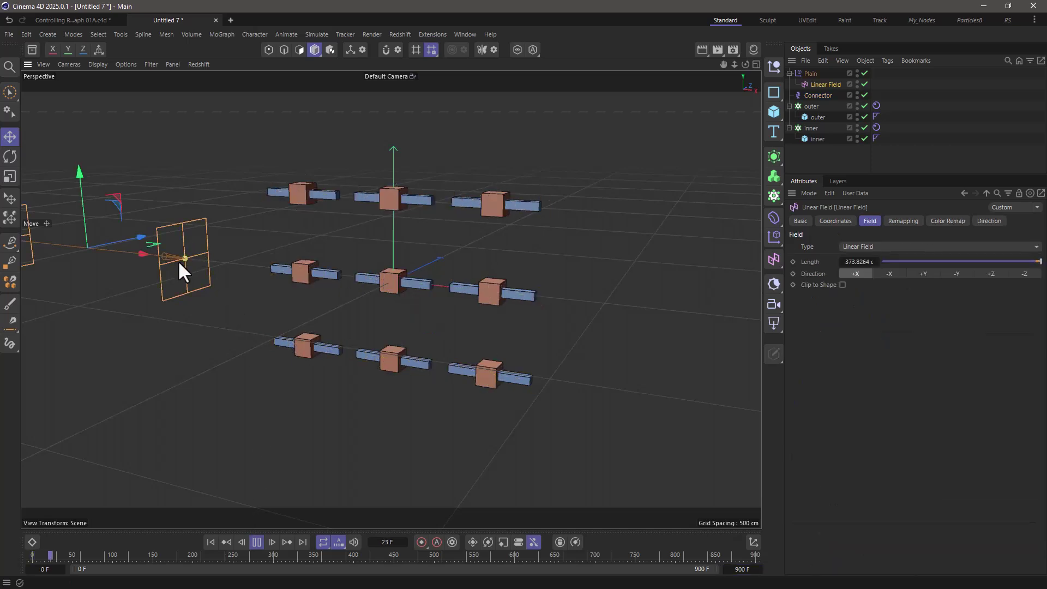
drag(135, 252, 210, 299)
click(256, 541)
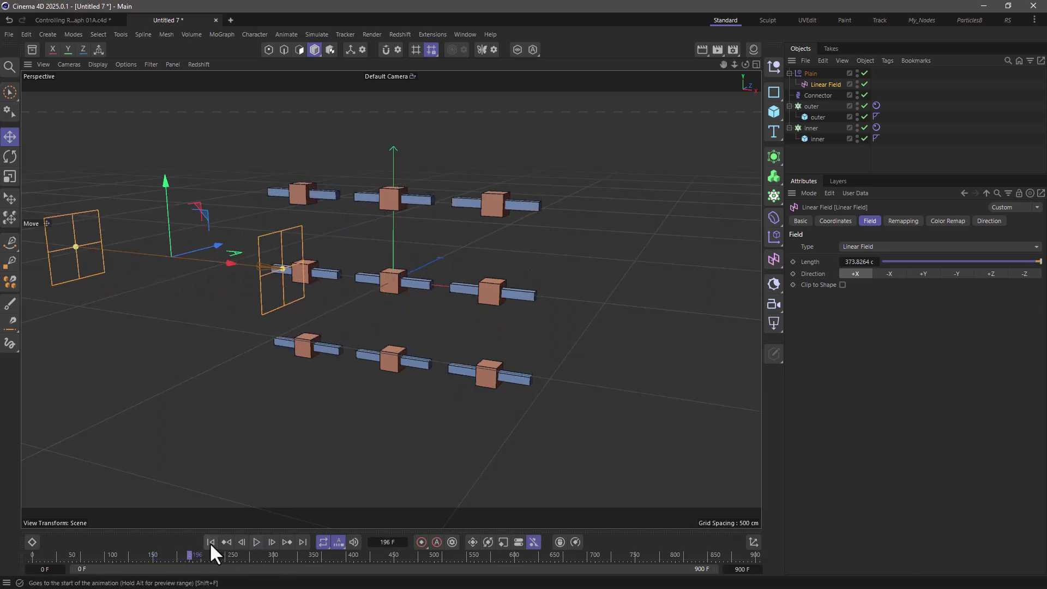
click(211, 542)
drag(234, 262, 187, 257)
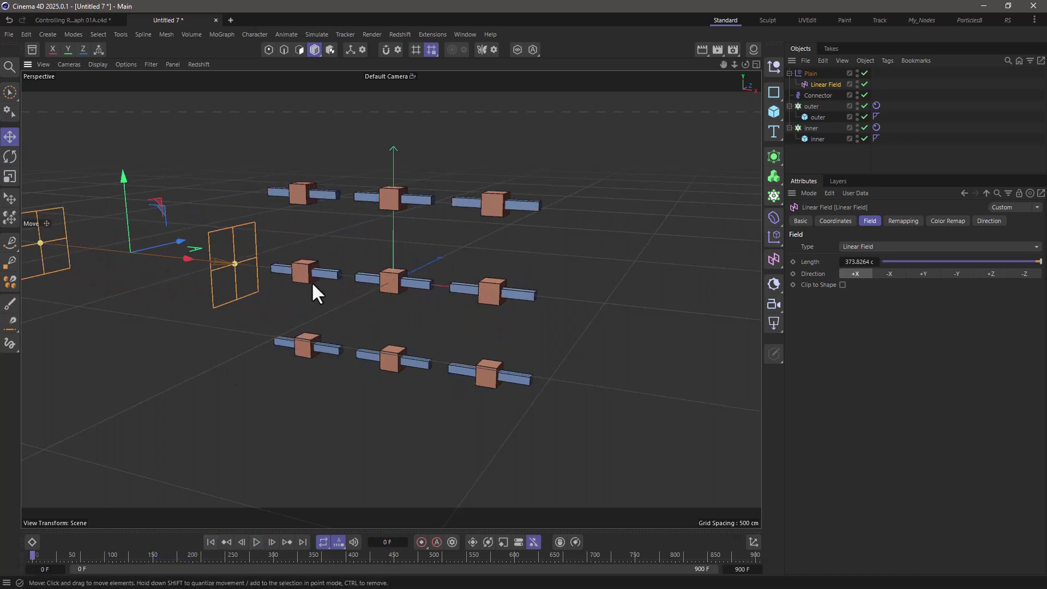
click(807, 95)
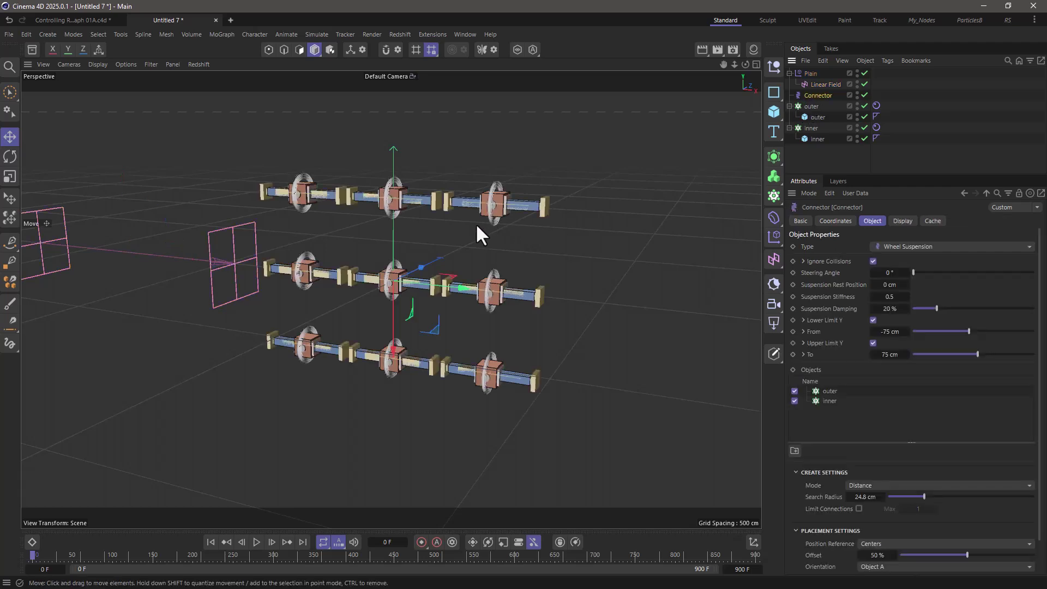
Rotate the wheel-suspension Connector by about -77°.
key(r)
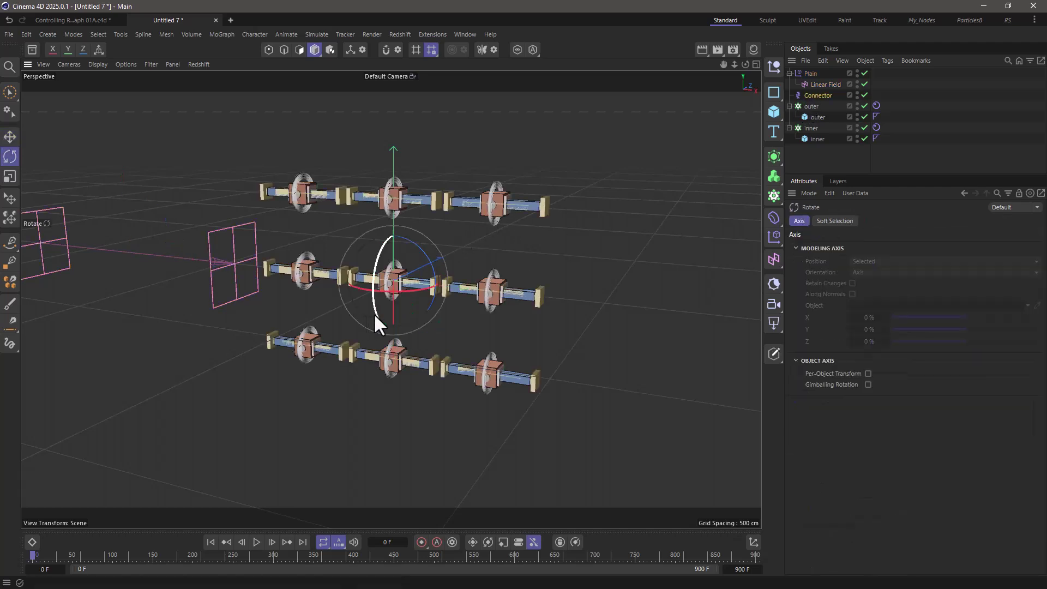
drag(375, 313, 378, 235)
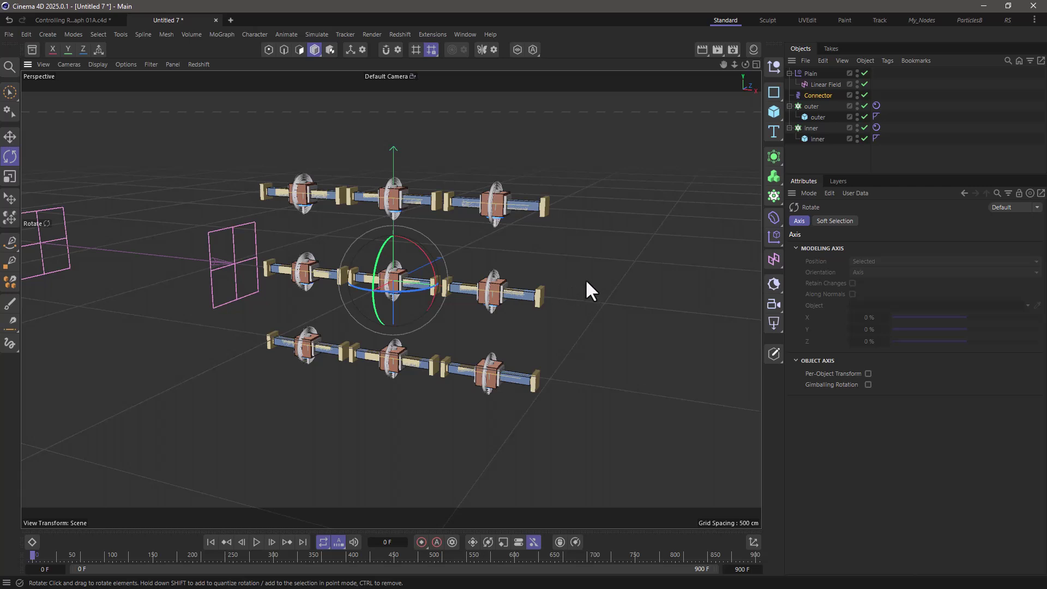
click(832, 159)
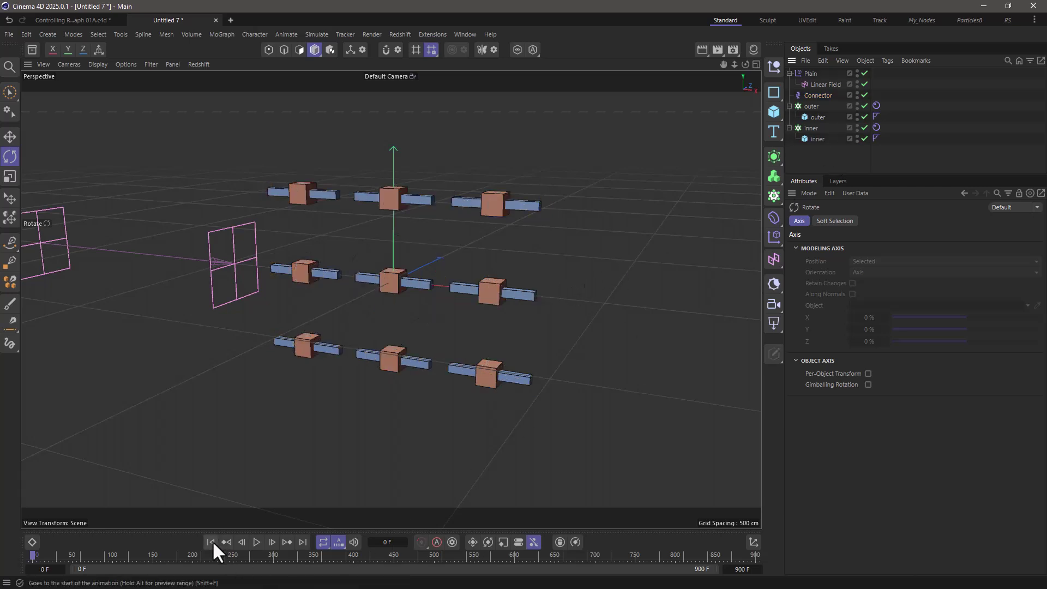
Play the simulation and sweep the Linear Field right across the clones.
key(e)
click(256, 542)
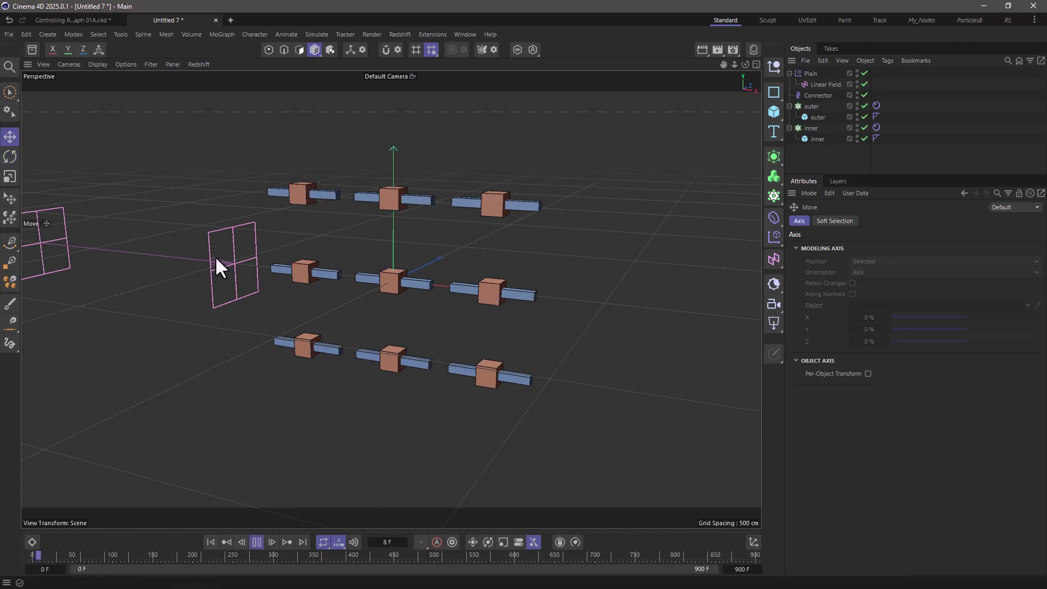
click(215, 256)
drag(182, 256, 131, 327)
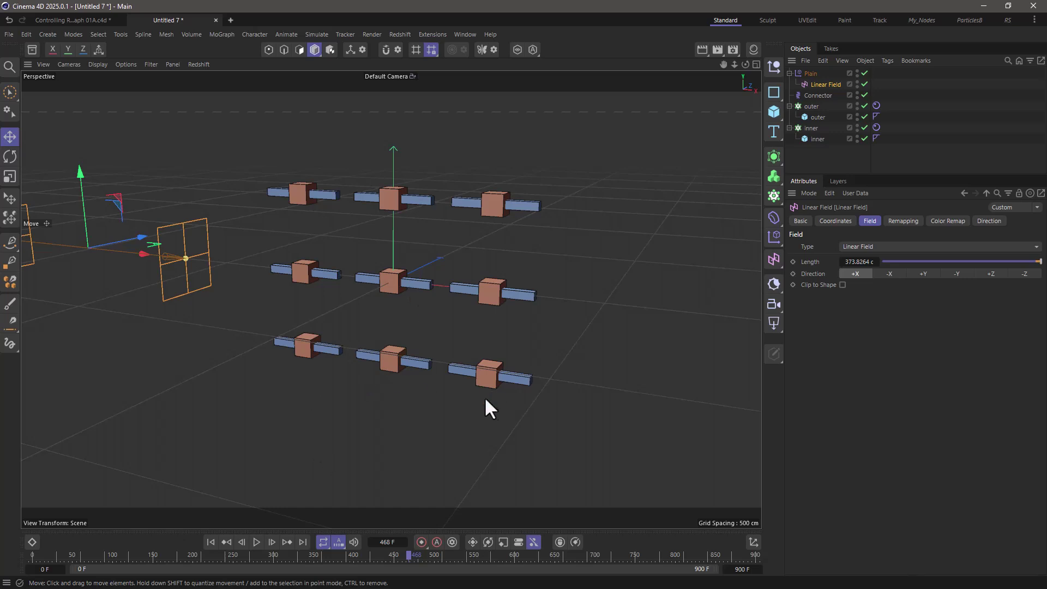
Set Count X and Y to 5 on both the outer and inner cloners.
click(811, 107)
ctrl+click(813, 127)
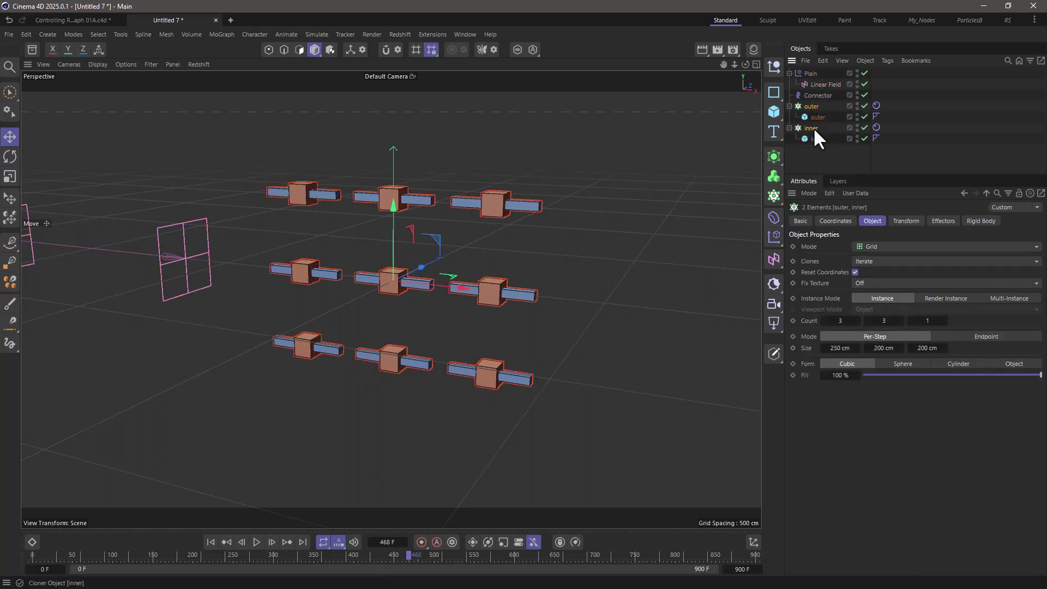
drag(855, 320, 877, 320)
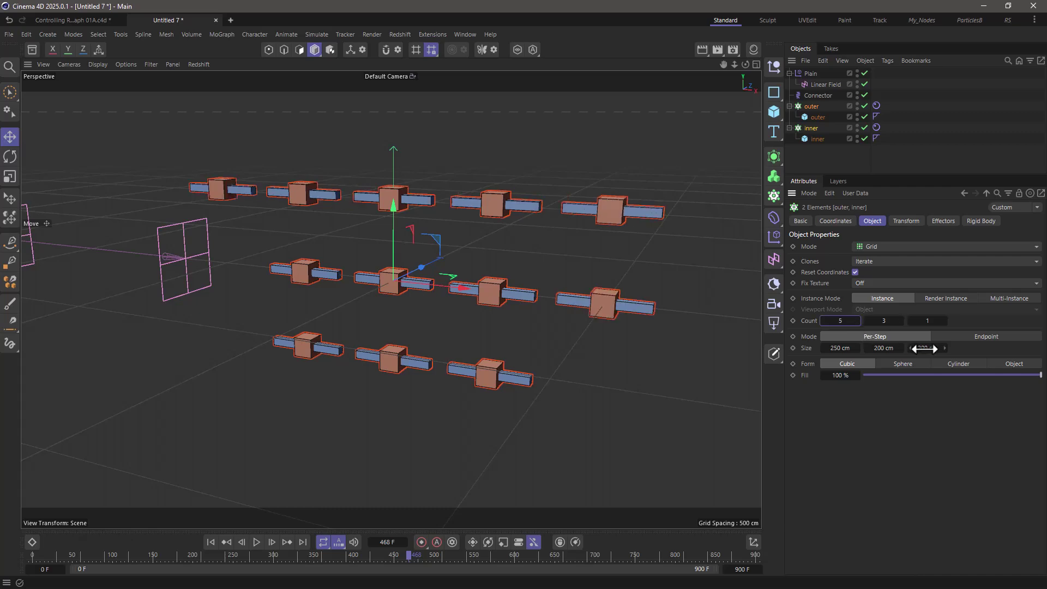
click(901, 320)
click(902, 321)
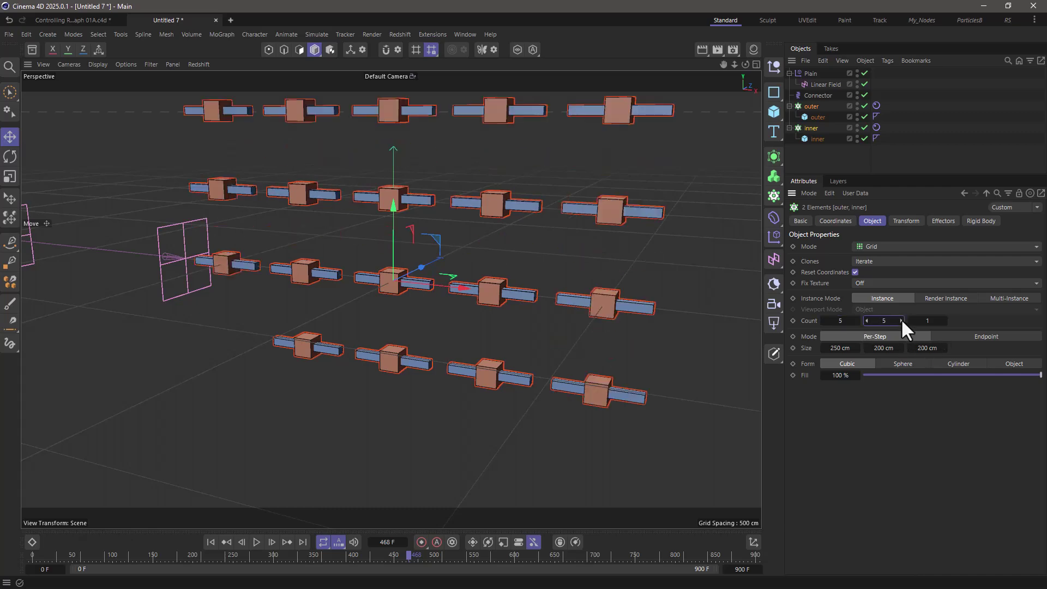
Frame the grid, rewind to frame 0, and move the Linear Field left off the grid.
key(h)
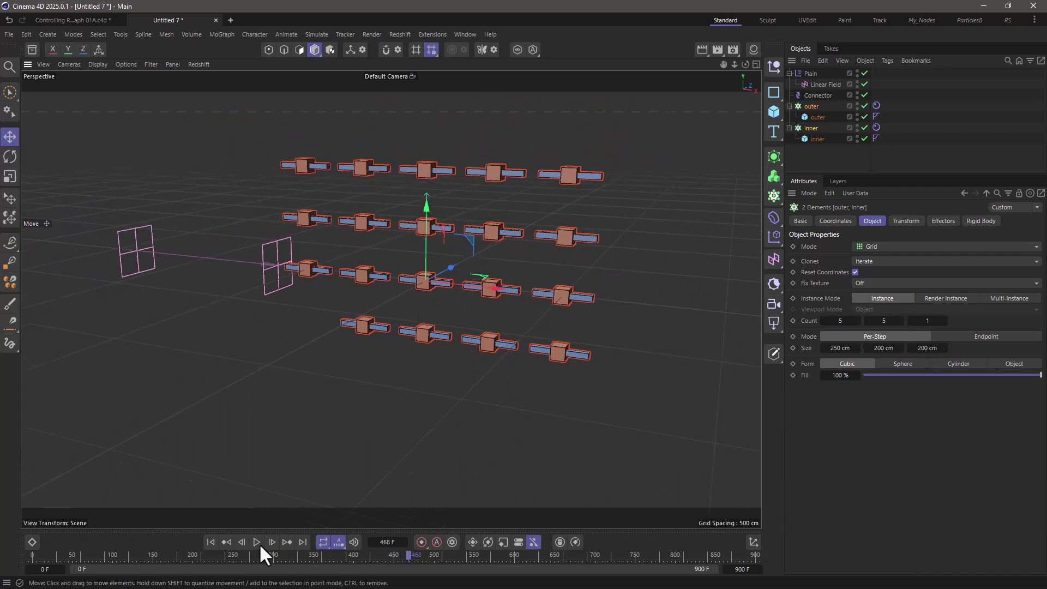
click(211, 541)
click(826, 84)
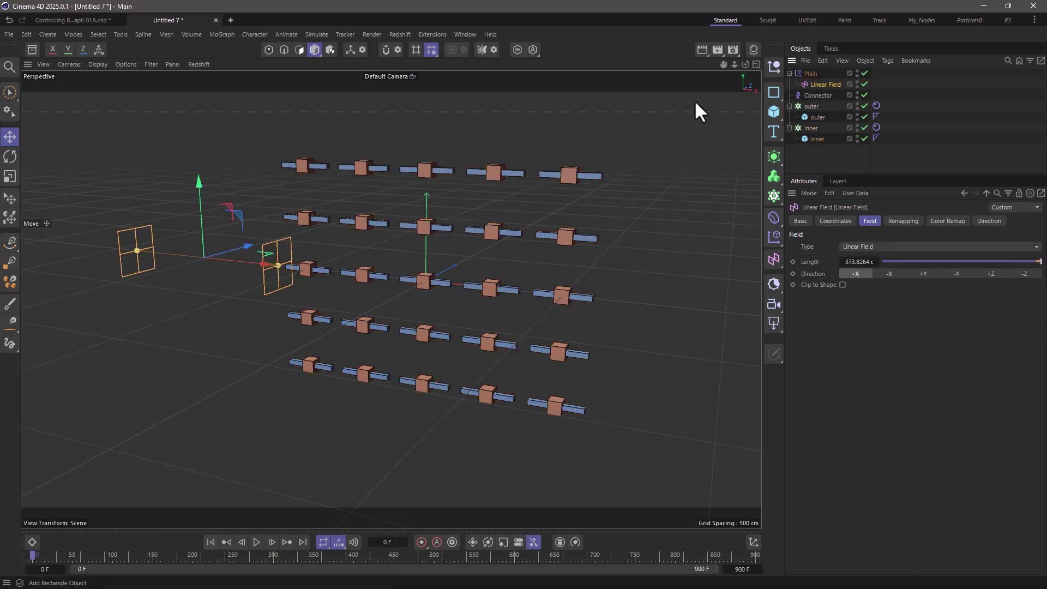
mouse_move(250, 264)
mouse_down()
mouse_move(234, 261)
mouse_move(241, 256)
mouse_up()
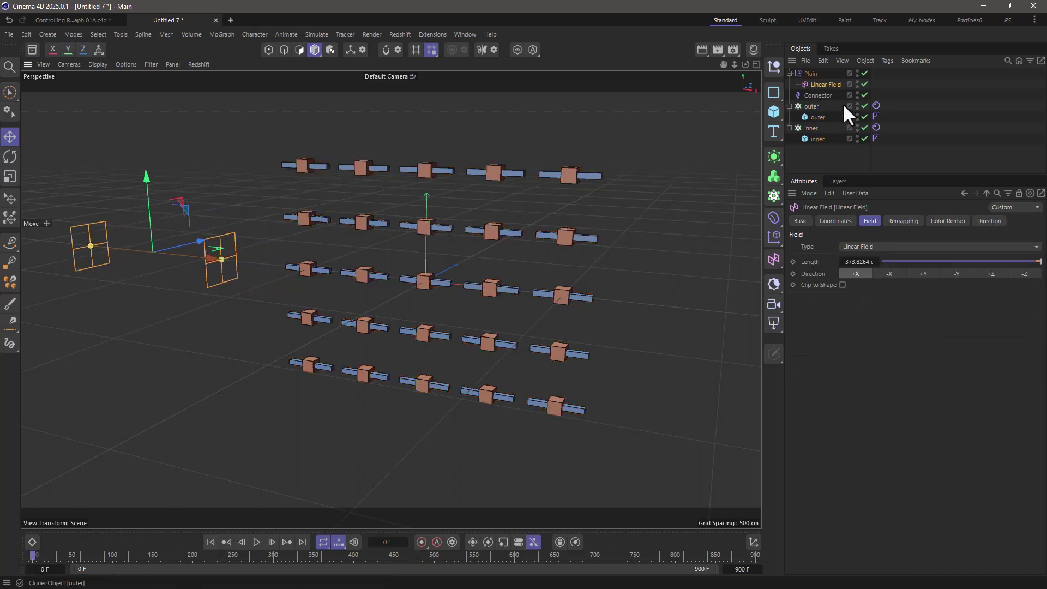
Rebuild the Connector's wheel-suspension links with Create for the larger 5×5 grid.
click(817, 95)
scroll(1033, 362, down, 2)
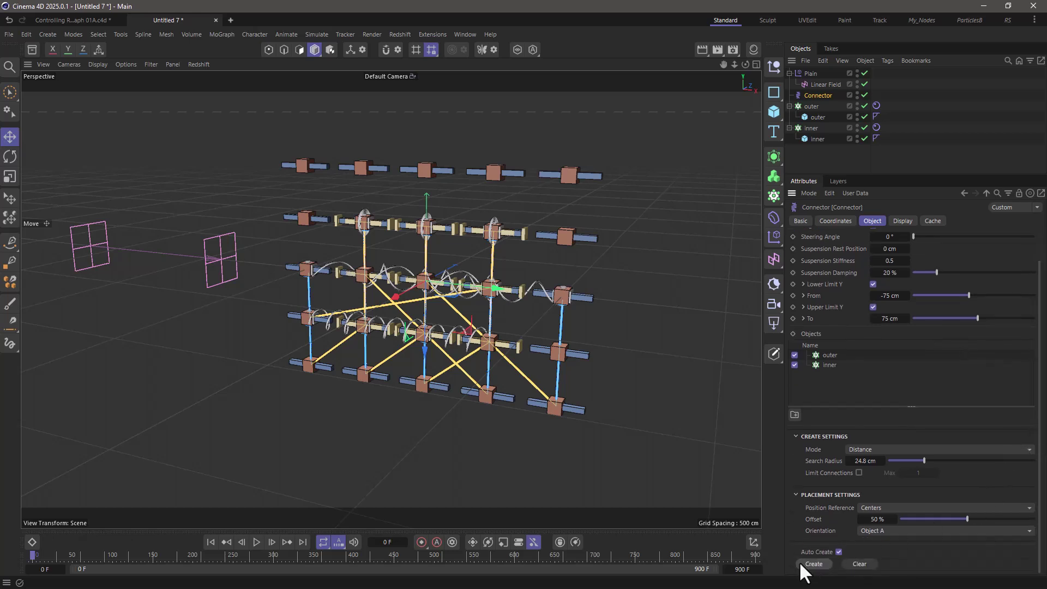
click(820, 567)
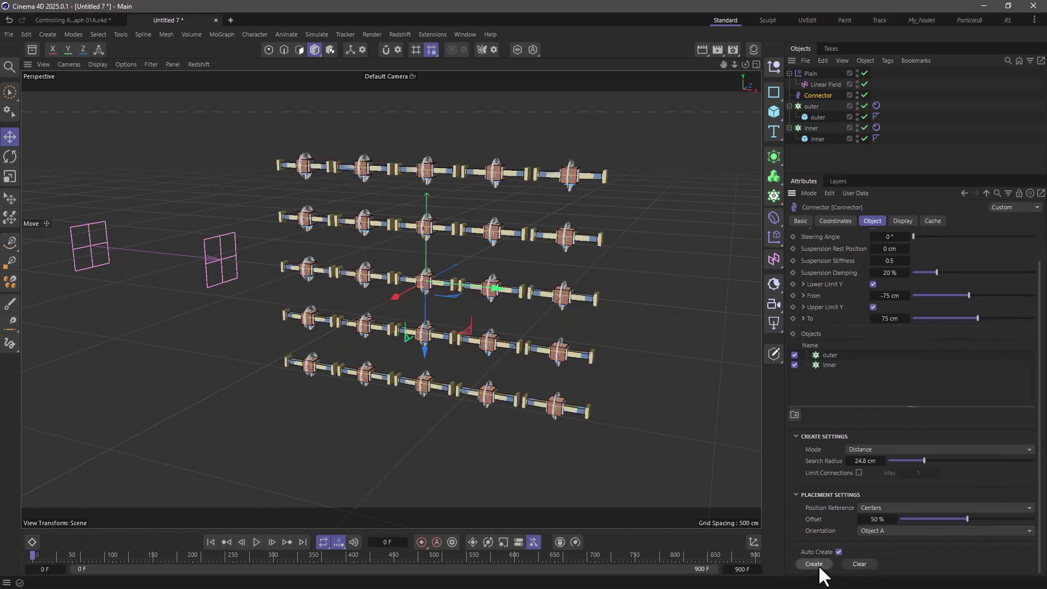
Play the simulation while sweeping the Linear Field right across the clones.
click(257, 542)
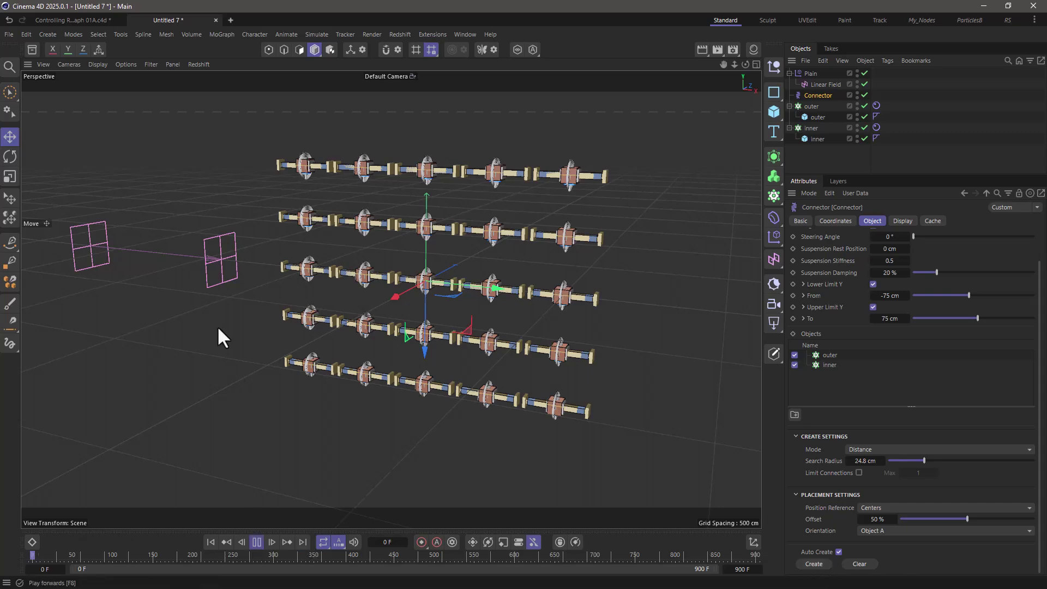
click(212, 266)
drag(196, 257, 727, 321)
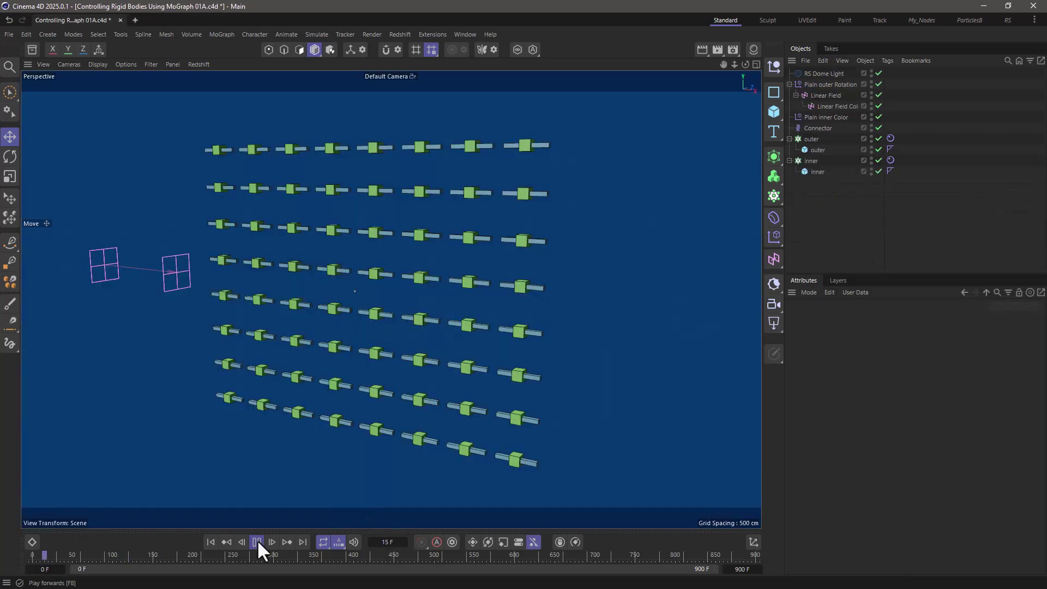